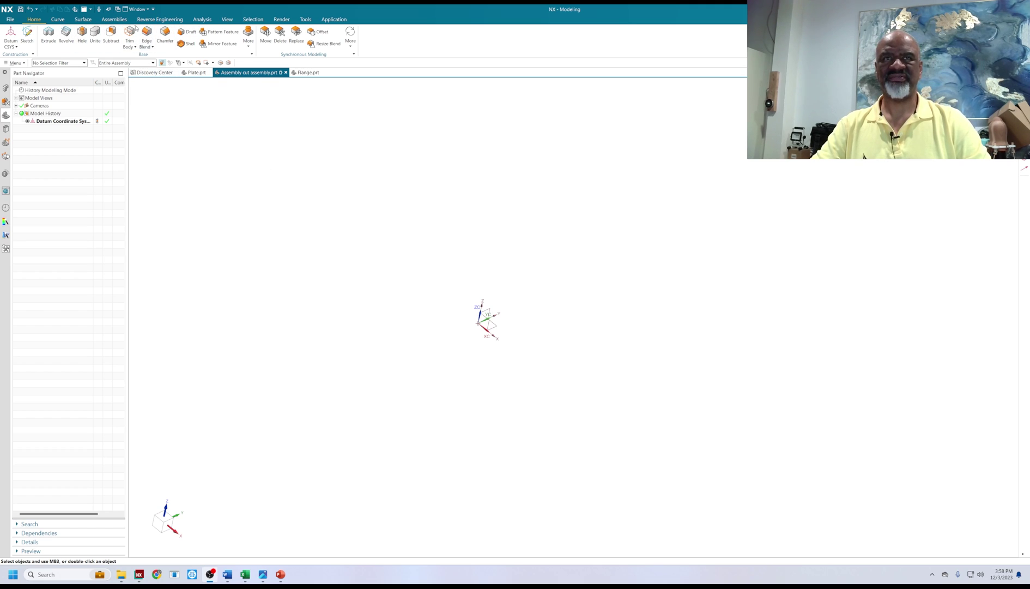
Add Plate.prt as the first component, located at Absolute - Work Part origin.
{"action": "left_click", "coordinate": [118, 20]}
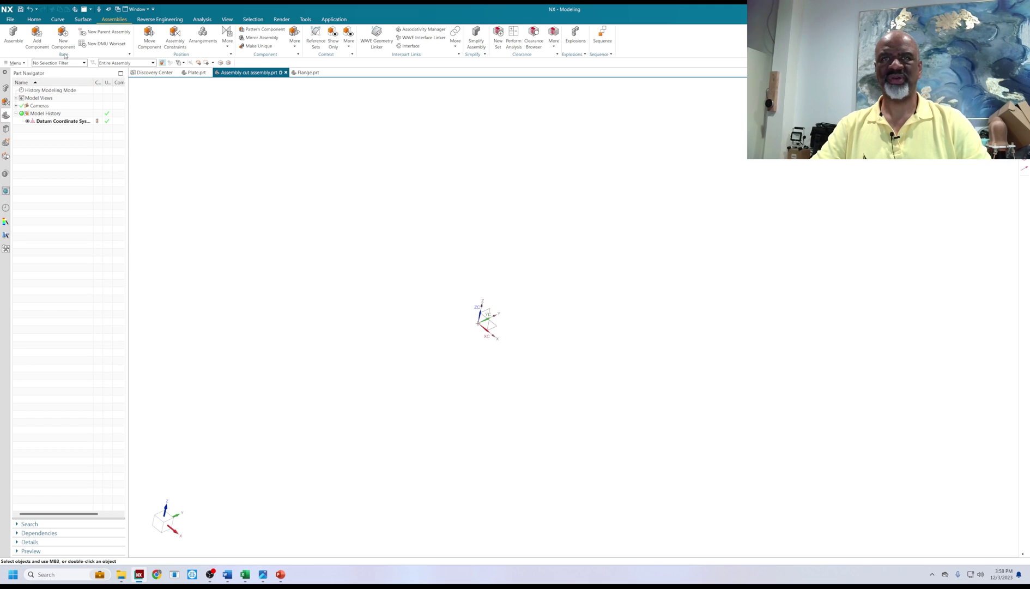
{"action": "left_click", "coordinate": [38, 44]}
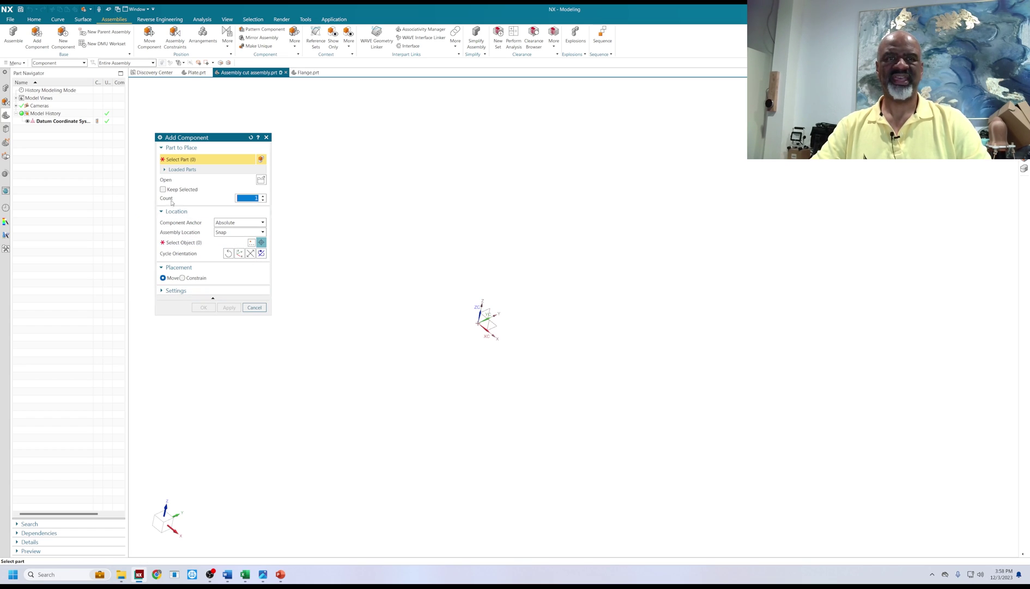
{"action": "left_click", "coordinate": [182, 169]}
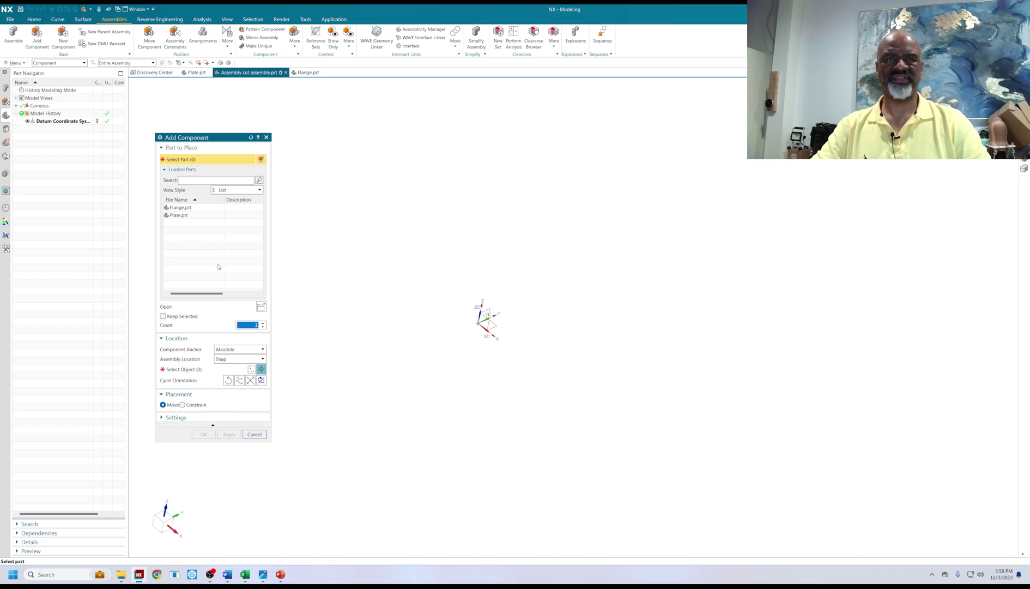
{"action": "left_click", "coordinate": [175, 217]}
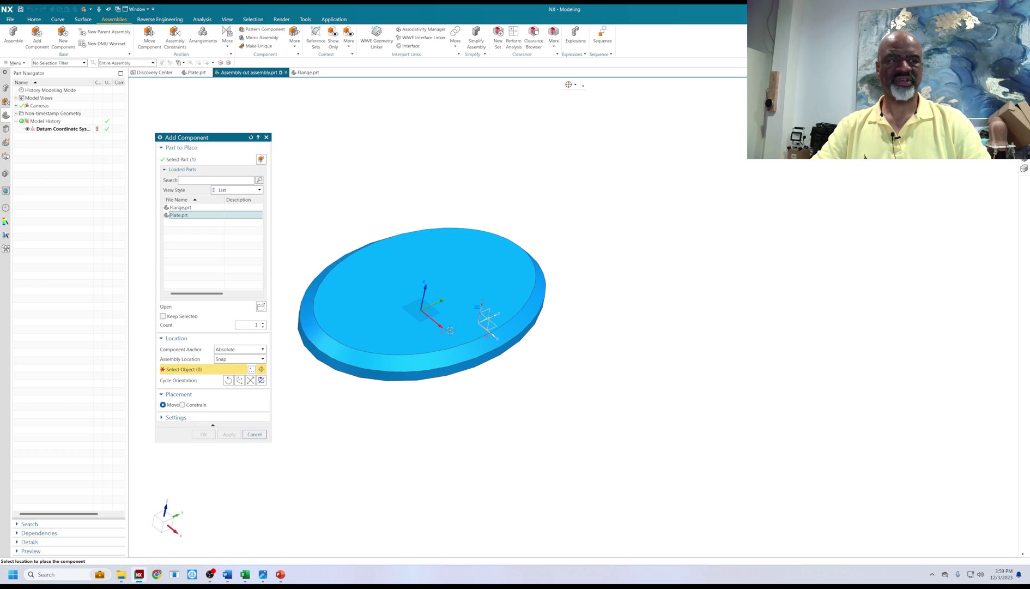
{"action": "left_click", "coordinate": [262, 359]}
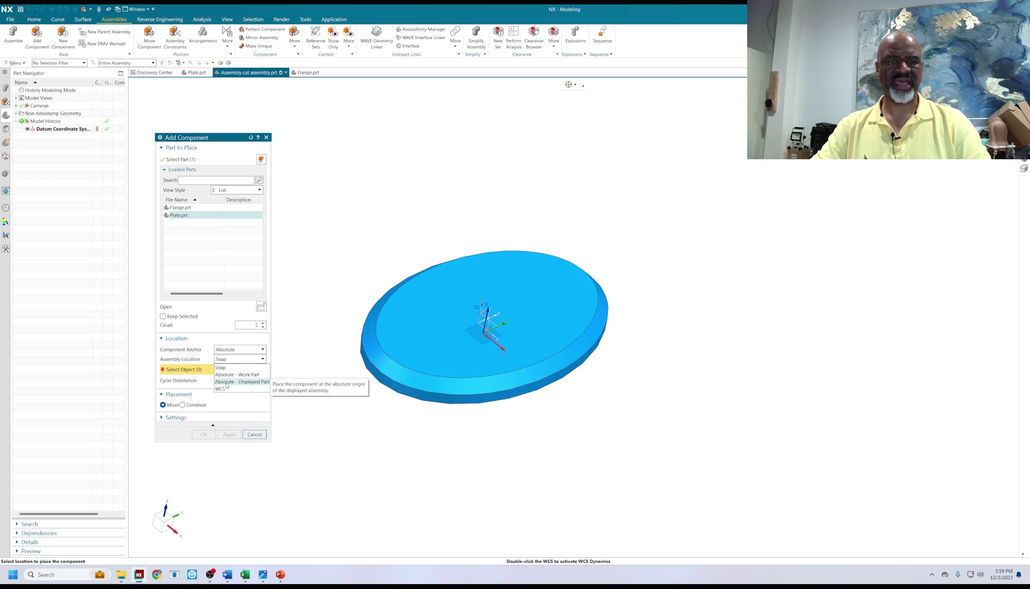
{"action": "left_click", "coordinate": [235, 374]}
{"action": "left_click", "coordinate": [203, 442]}
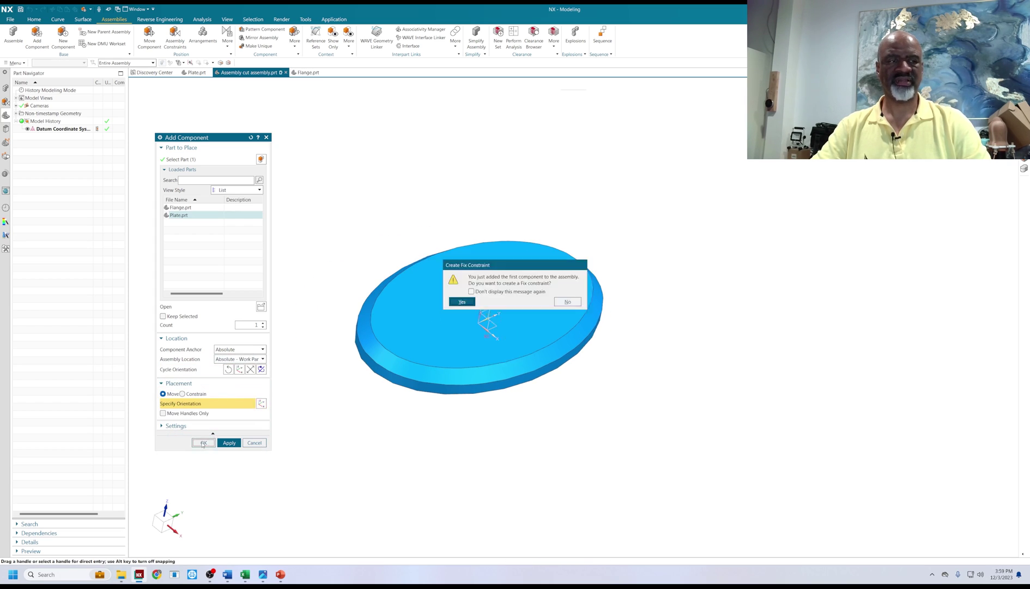
Hold the Plate with a Fix constraint and check it in the Constraint Navigator.
{"action": "left_click", "coordinate": [461, 301]}
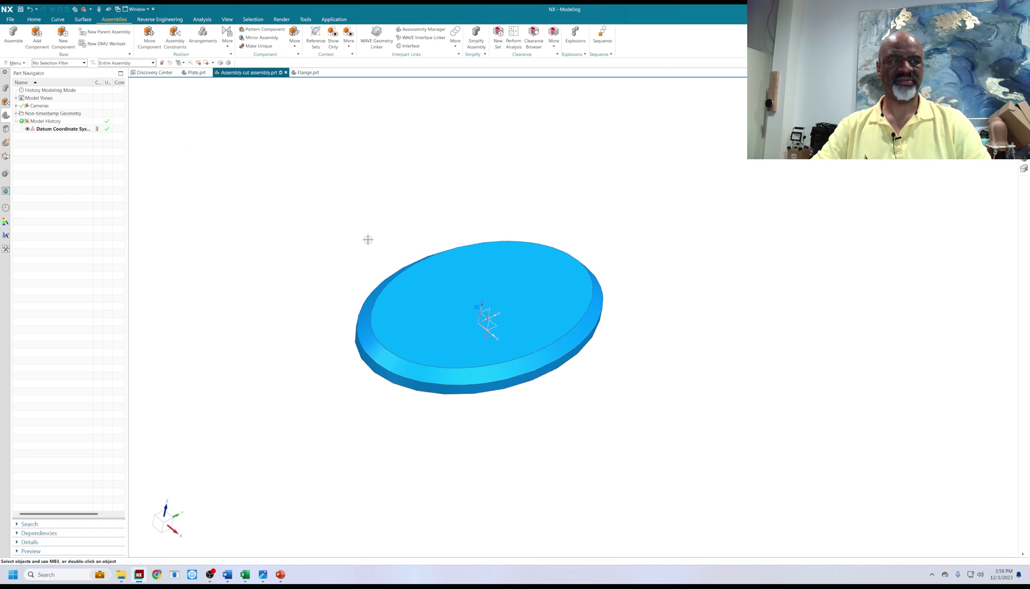
{"action": "middle_click_drag", "start_coordinate": [365, 237], "coordinate": [242, 214]}
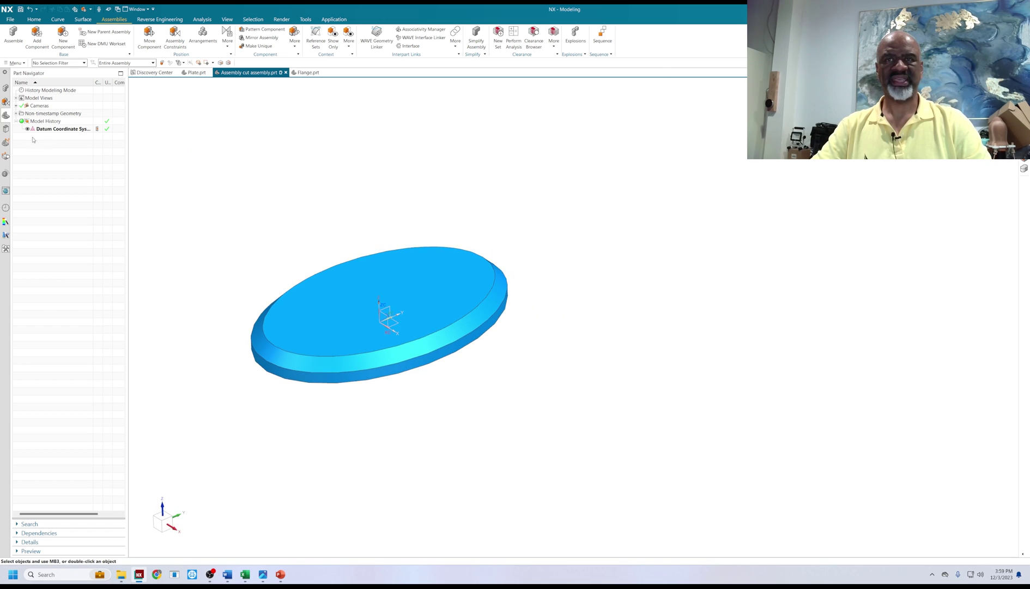
{"action": "left_click", "coordinate": [5, 101]}
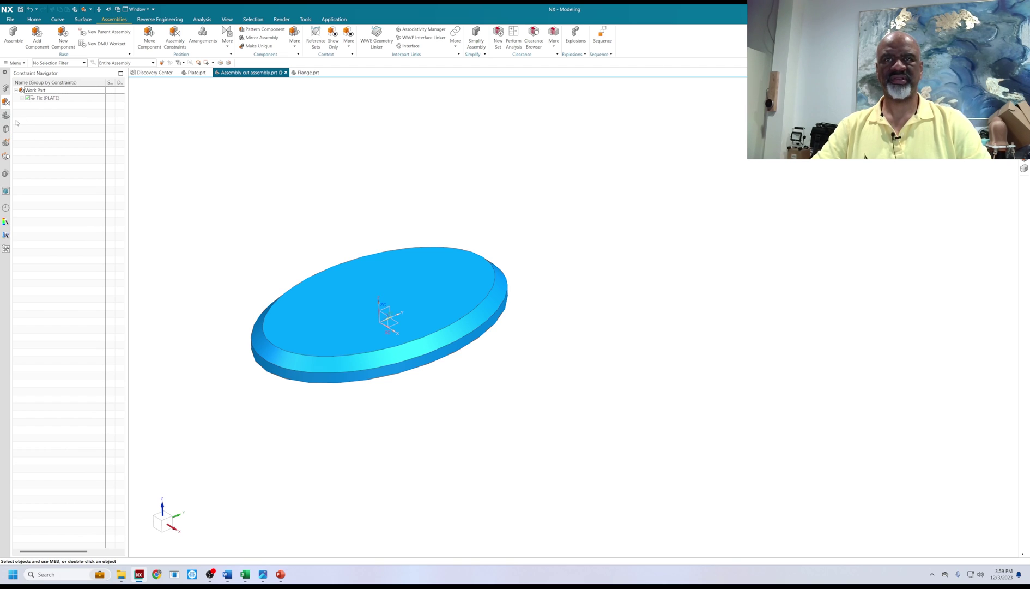
{"action": "left_click", "coordinate": [6, 115]}
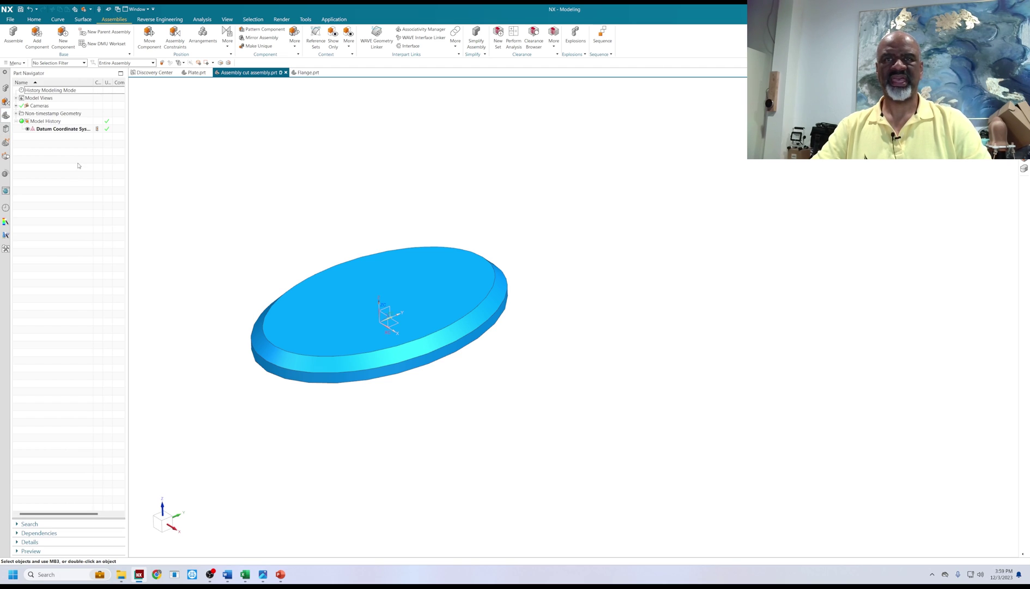
{"action": "left_click", "coordinate": [6, 128]}
{"action": "left_click", "coordinate": [5, 115]}
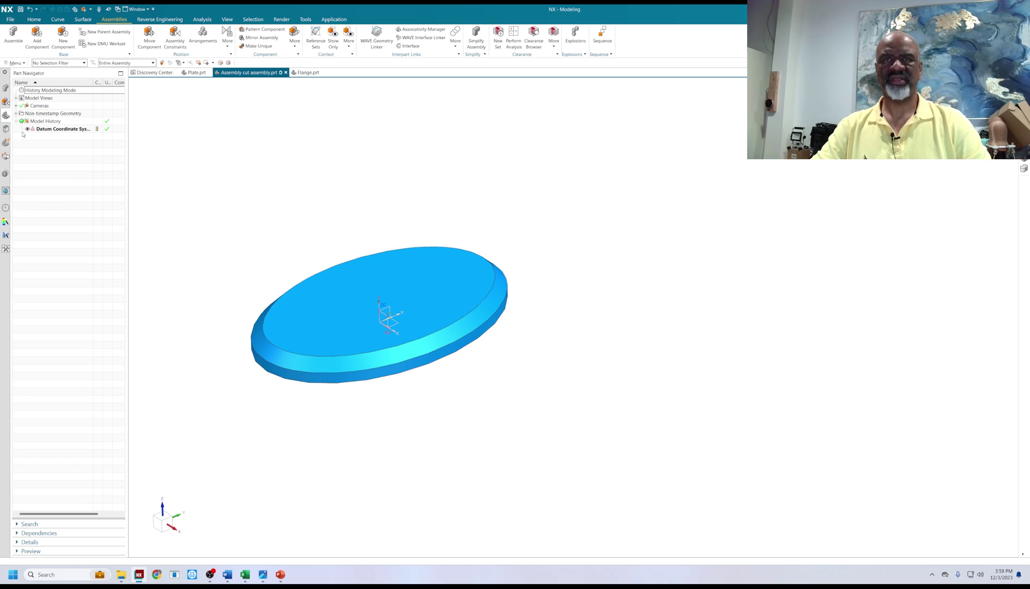
{"action": "left_click", "coordinate": [5, 102]}
Show the Plate component in the Assembly Navigator and clear its selection.
{"action": "left_click", "coordinate": [6, 89]}
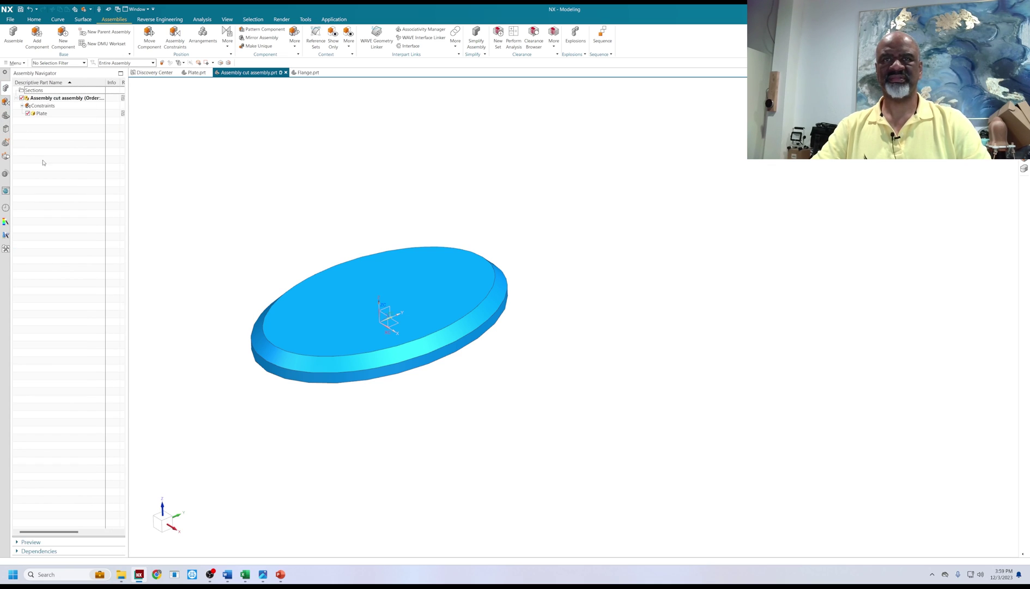
{"action": "right_click", "coordinate": [43, 115]}
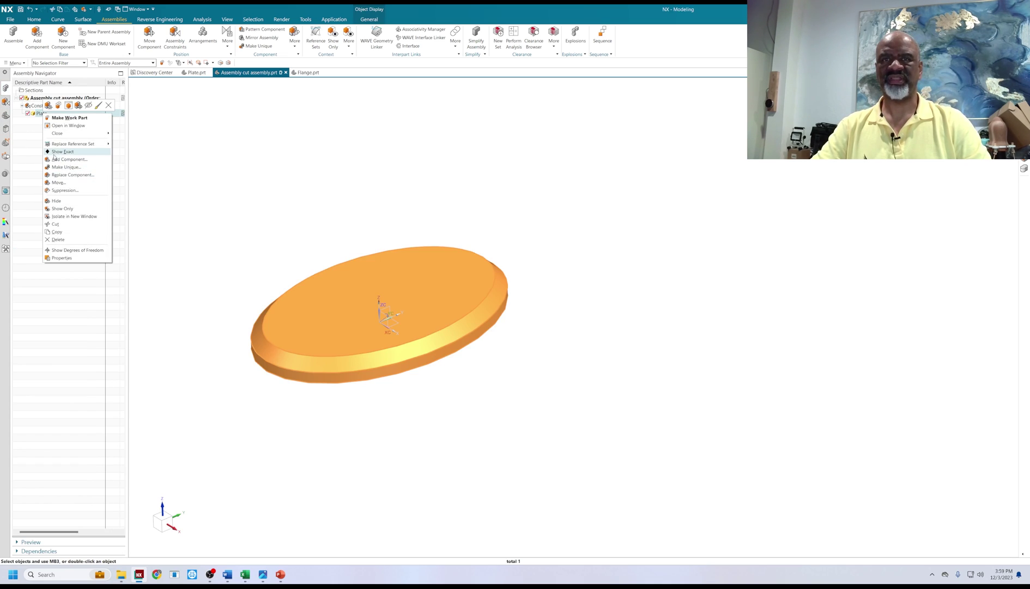
{"action": "left_click", "coordinate": [59, 154]}
{"action": "key", "text": "Escape"}
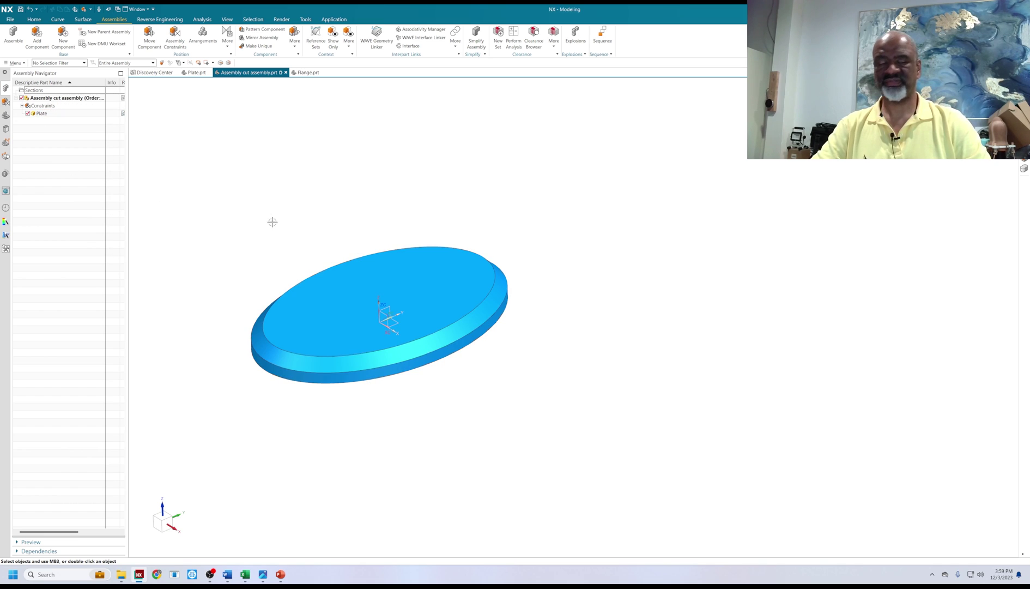
{"action": "mouse_move", "coordinate": [321, 231]}
{"action": "middle_mouse_down", "text": "shift"}
{"action": "mouse_move", "coordinate": [340, 253]}
{"action": "mouse_move", "coordinate": [316, 211]}
{"action": "middle_mouse_up", "text": "shift"}
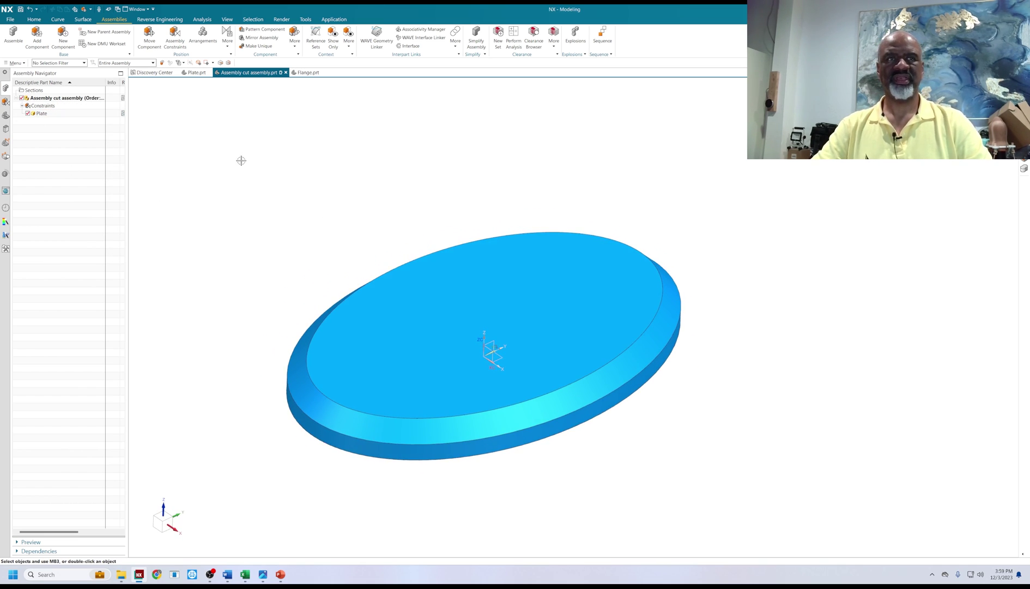
Add Flange.prt with a Touch constraint setting its side face on the plate's top face.
{"action": "left_click", "coordinate": [36, 37]}
{"action": "left_click", "coordinate": [181, 208]}
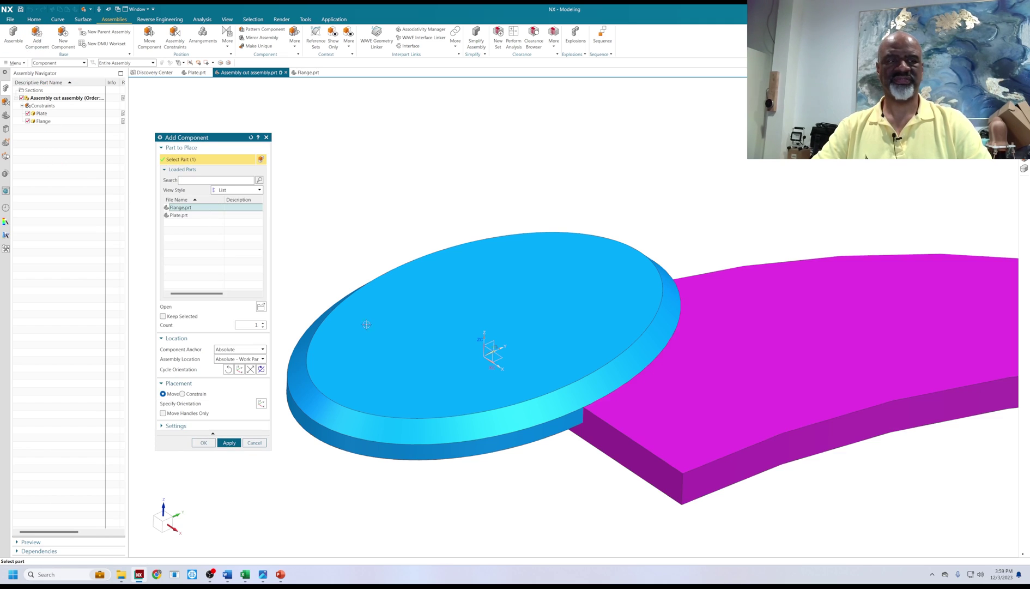
{"action": "left_click", "coordinate": [183, 394]}
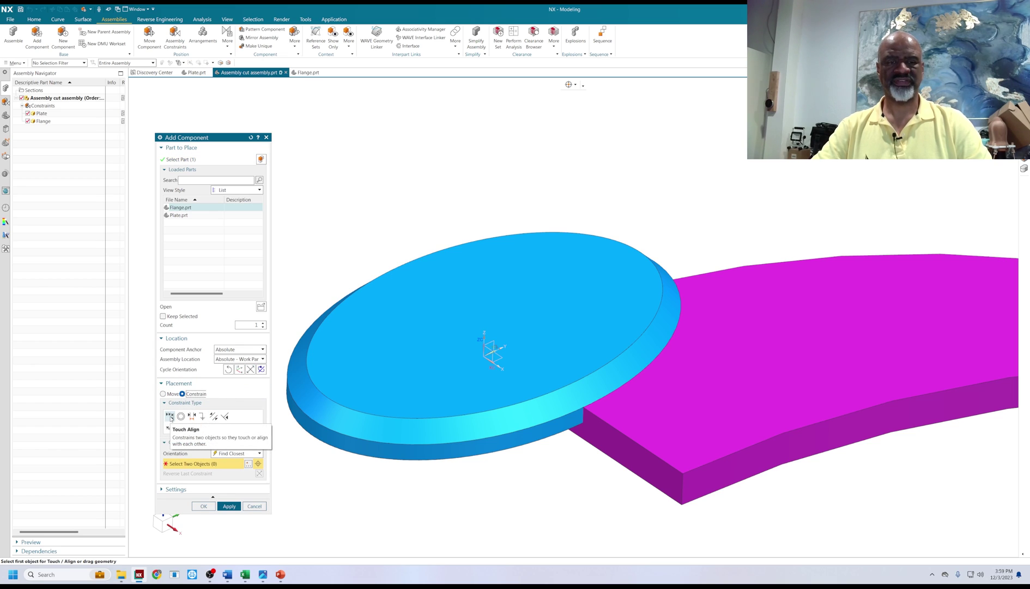
{"action": "left_click", "coordinate": [169, 417]}
{"action": "left_click", "coordinate": [232, 455]}
{"action": "left_click", "coordinate": [228, 480]}
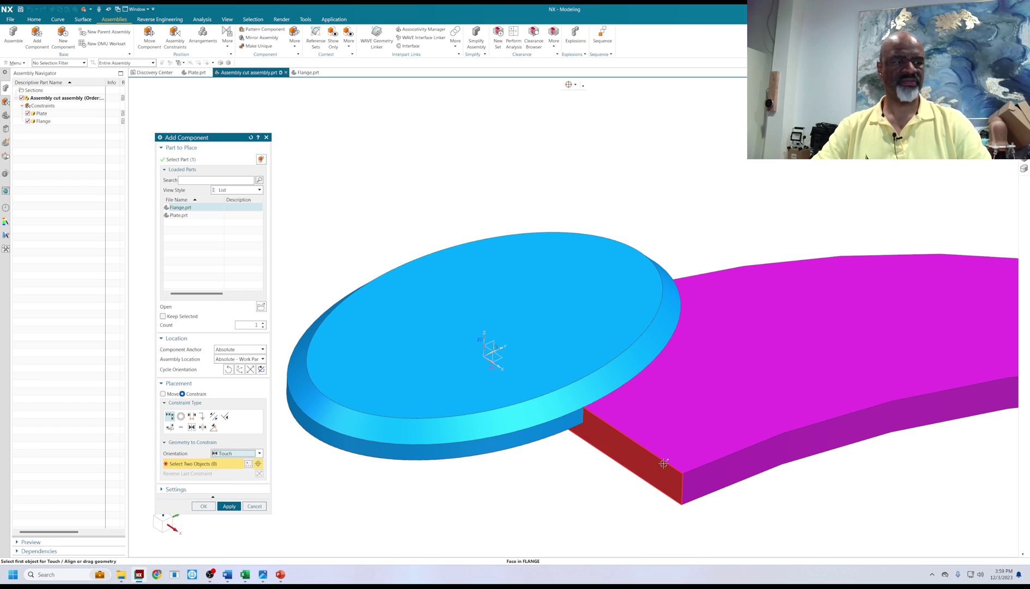
{"action": "left_click", "coordinate": [646, 477]}
{"action": "left_click", "coordinate": [434, 332]}
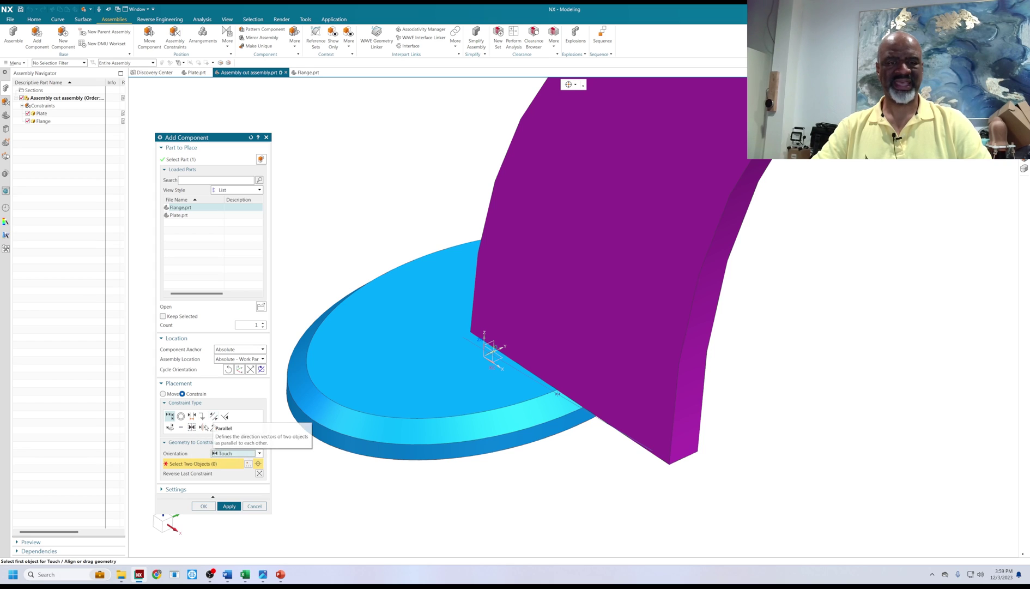
Centre the flange with a Center constraint using the datum YZ plane and flange face.
{"action": "left_click", "coordinate": [203, 427]}
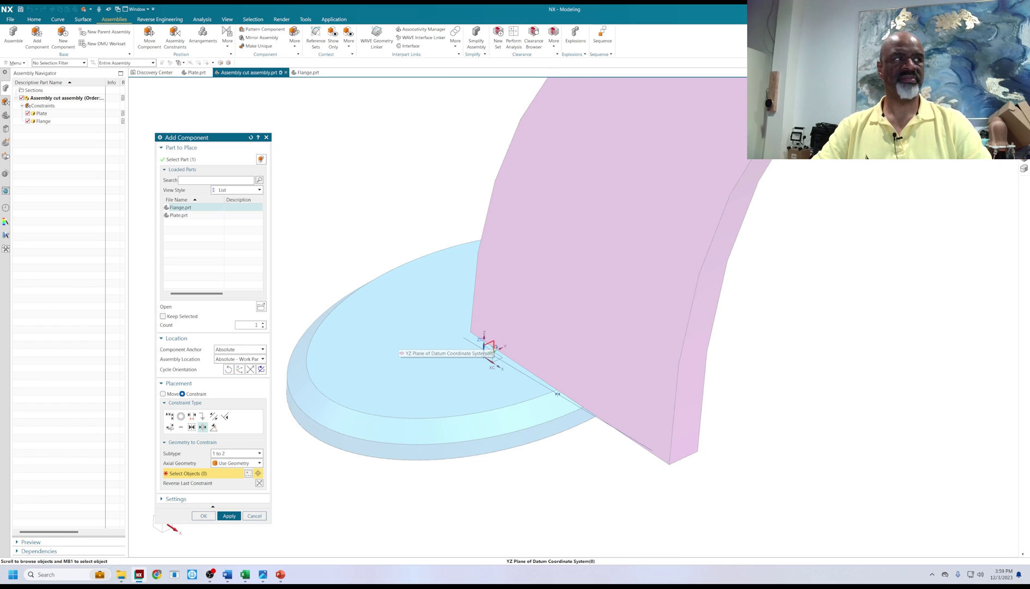
{"action": "left_click", "coordinate": [493, 350]}
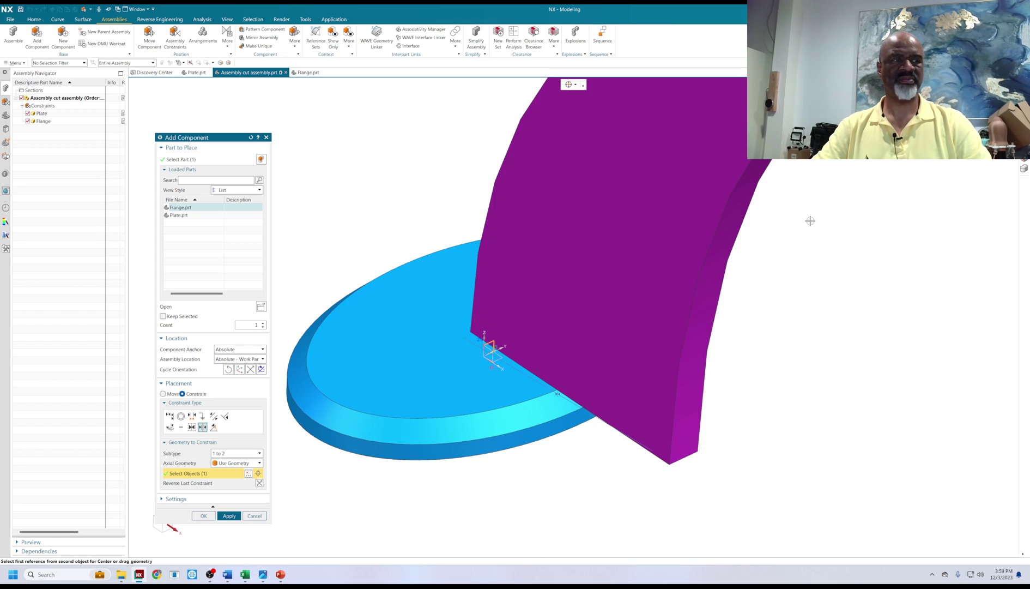
{"action": "left_click", "coordinate": [643, 244]}
{"action": "middle_click_drag", "start_coordinate": [823, 320], "coordinate": [592, 156]}
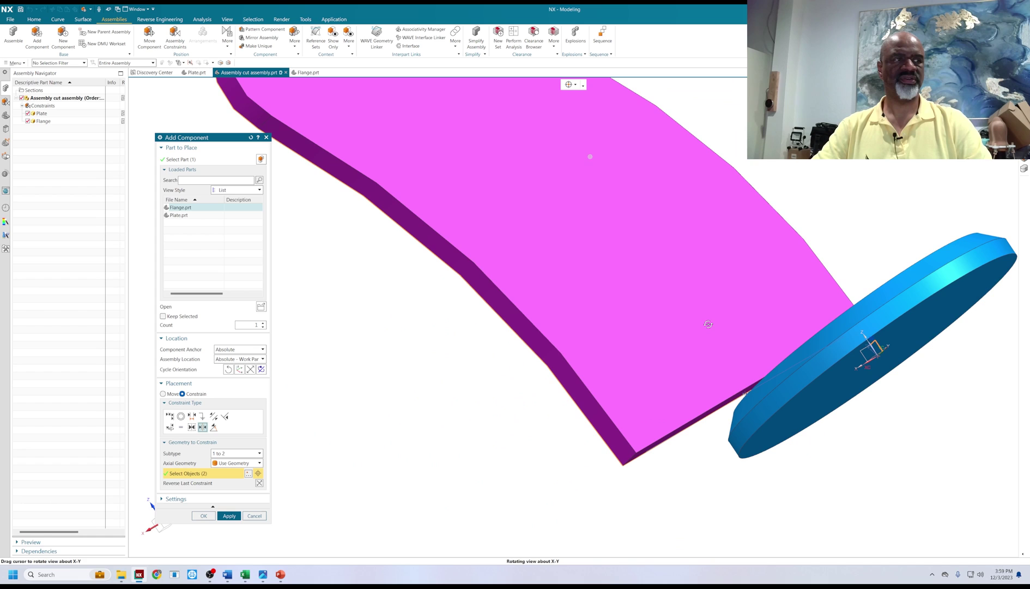
{"action": "left_click", "coordinate": [709, 273]}
{"action": "middle_click_drag", "start_coordinate": [453, 338], "coordinate": [632, 289]}
{"action": "middle_click_drag", "start_coordinate": [338, 392], "coordinate": [467, 290]}
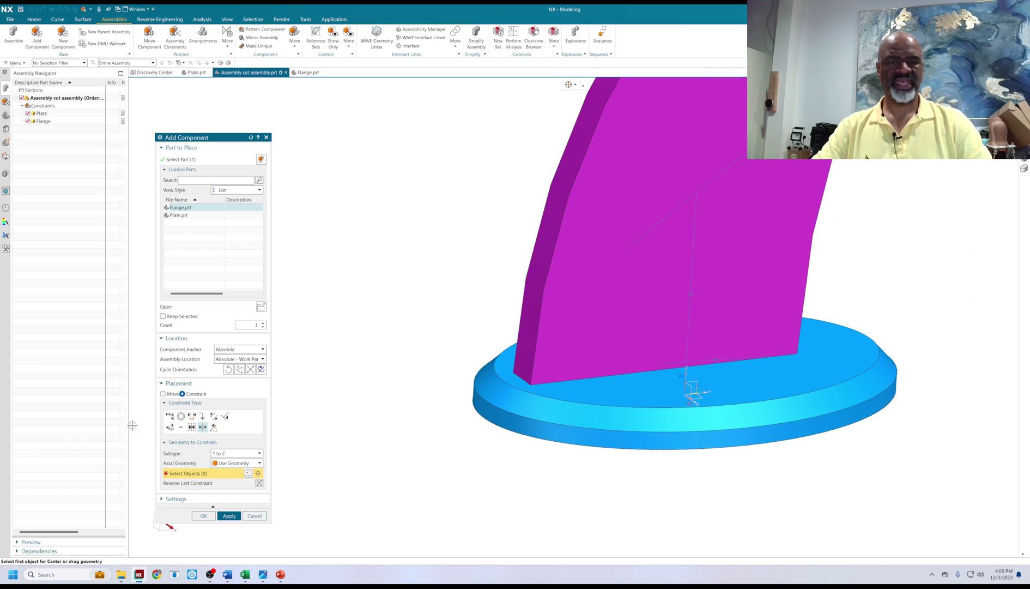
Add a 2 in Distance constraint between the datum XZ plane and the flange face.
{"action": "left_click", "coordinate": [192, 416]}
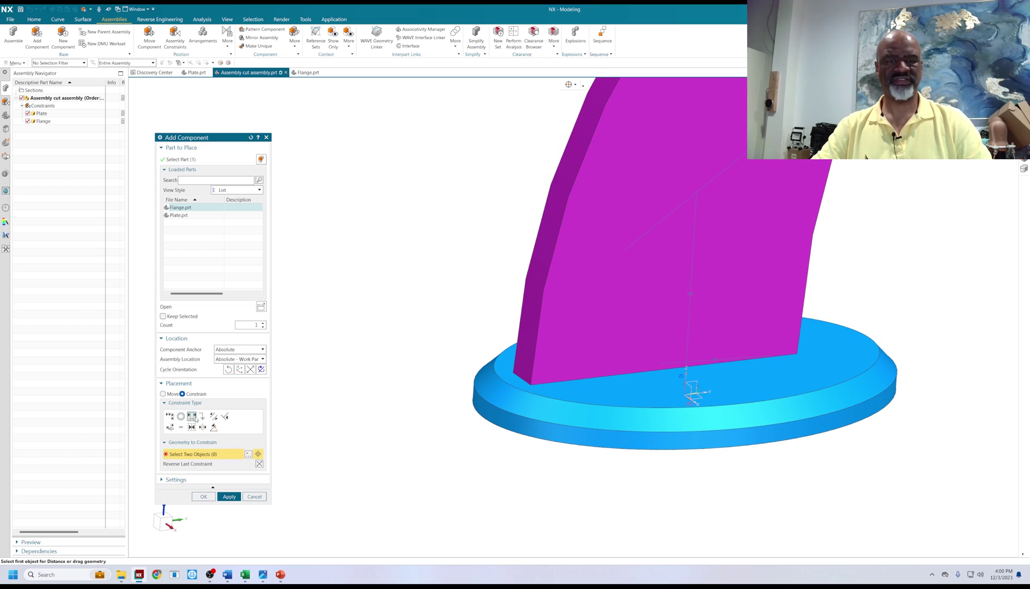
{"action": "left_click", "coordinate": [689, 385]}
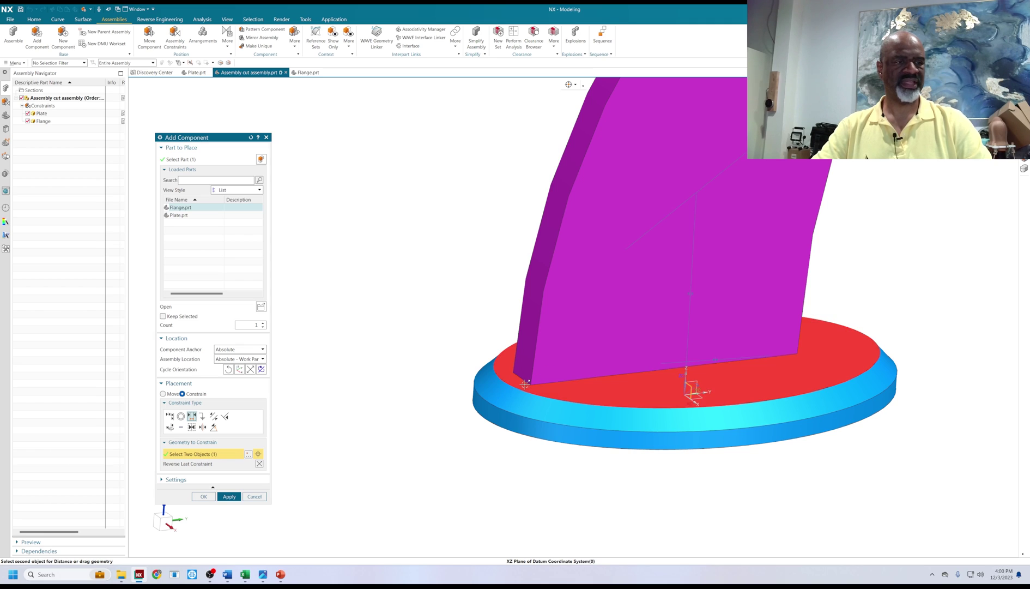
{"action": "left_click", "coordinate": [691, 393]}
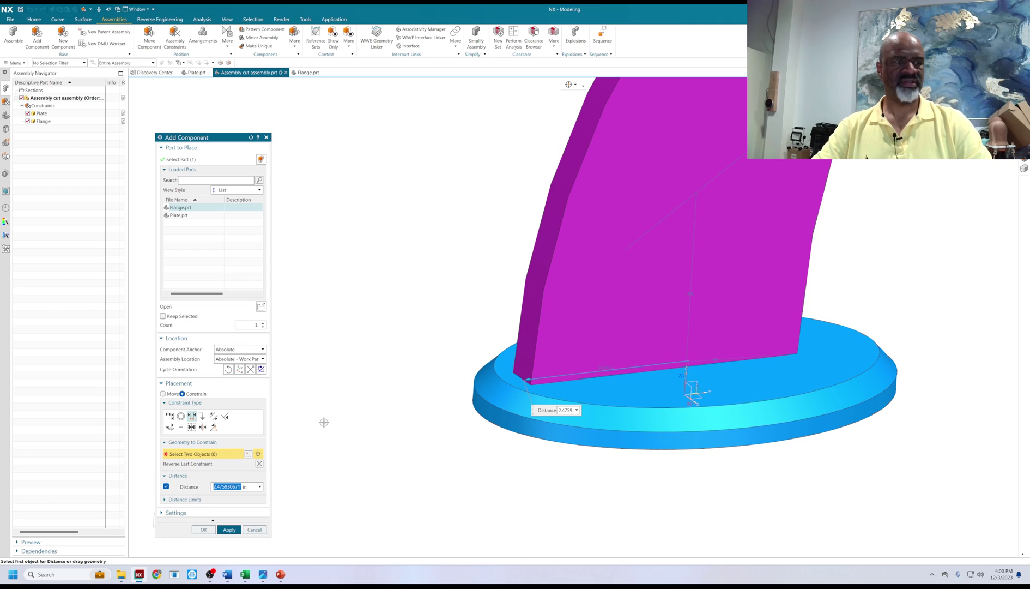
{"action": "left_click", "coordinate": [566, 410]}
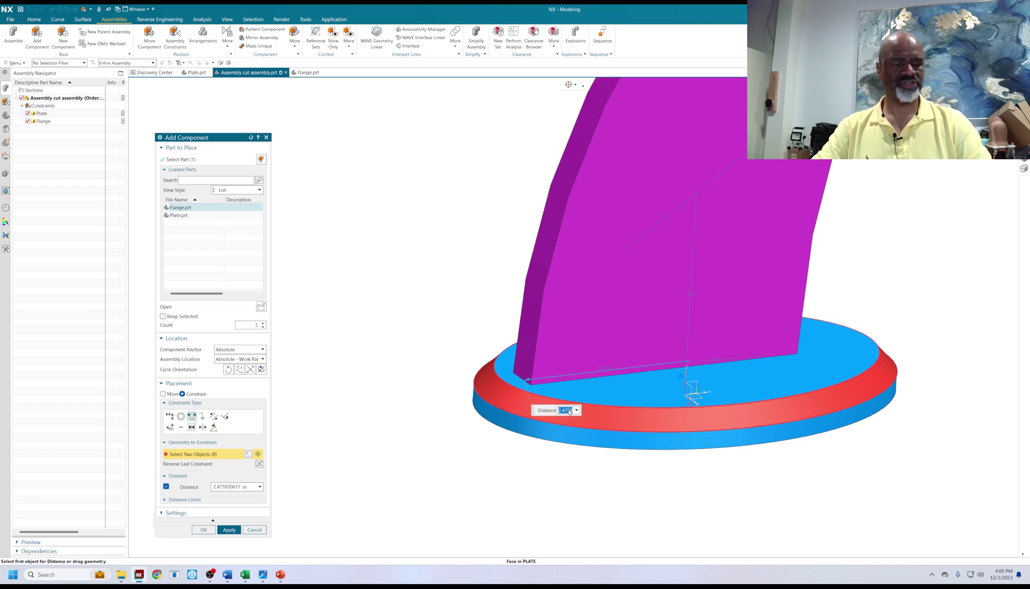
{"action": "type", "text": "2"}
{"action": "key", "text": "Return"}
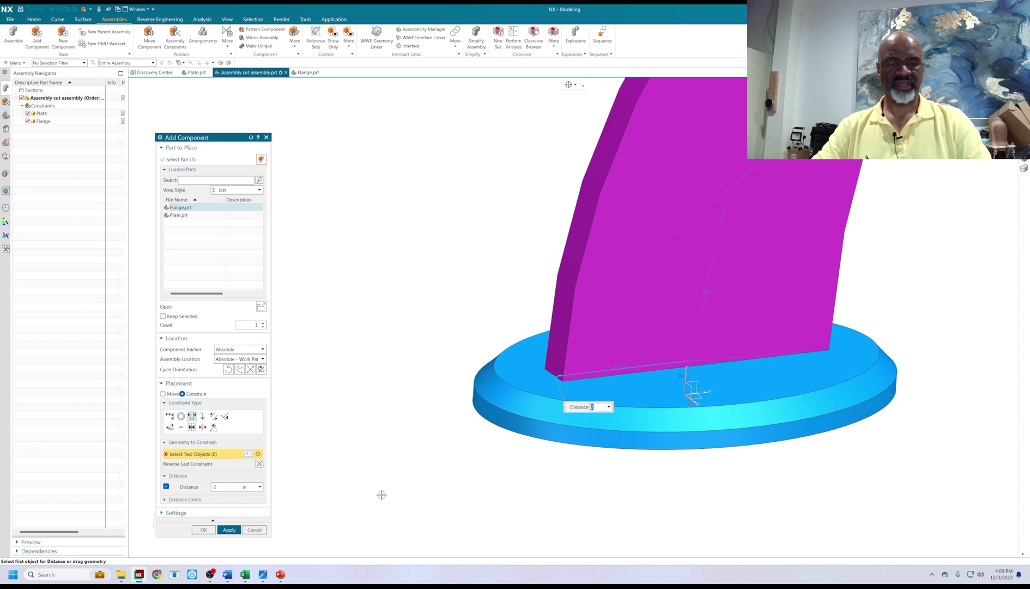
{"action": "left_click", "coordinate": [204, 529]}
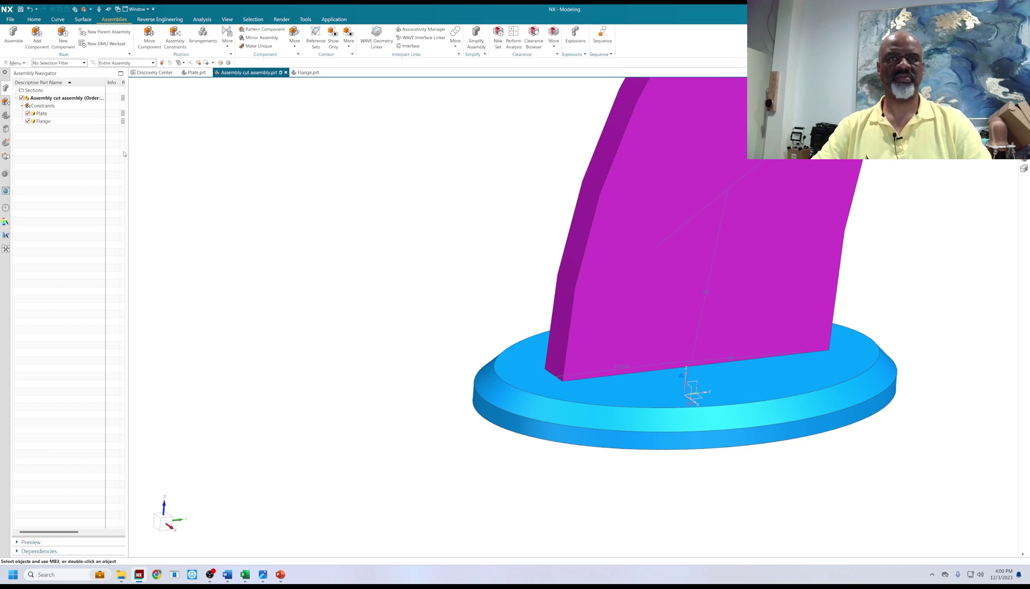
{"action": "left_click_drag", "start_coordinate": [127, 151], "coordinate": [183, 150]}
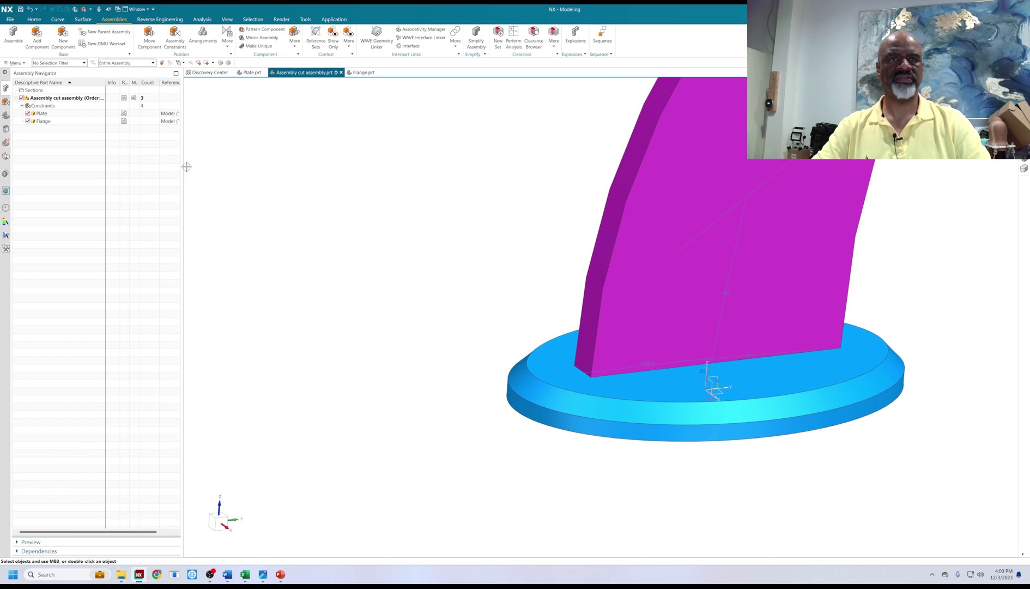
{"action": "left_click_drag", "start_coordinate": [183, 168], "coordinate": [134, 168]}
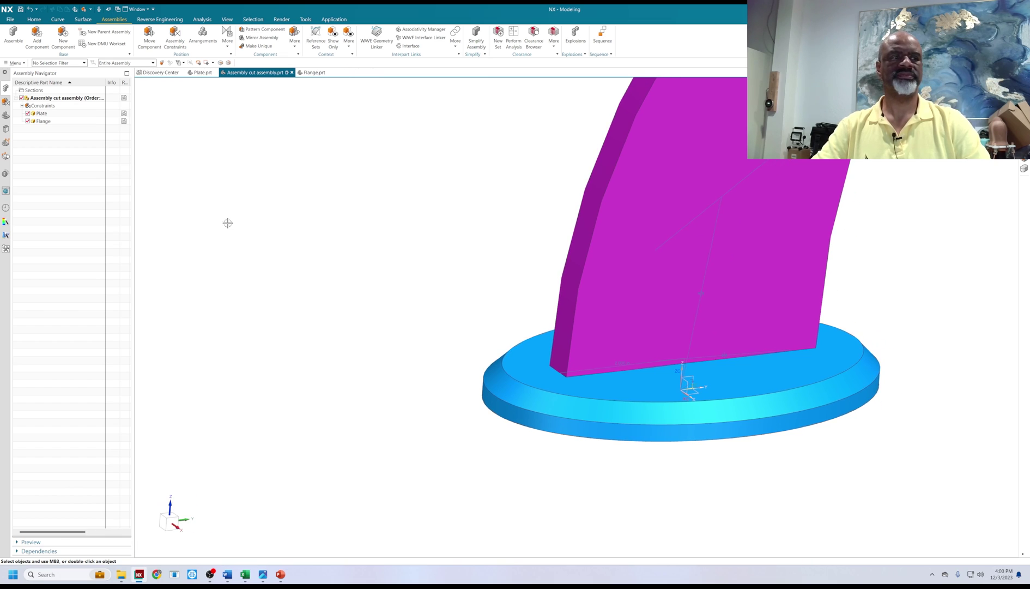
{"action": "scroll", "coordinate": [453, 298], "scroll_direction": "down", "scroll_amount": 5}
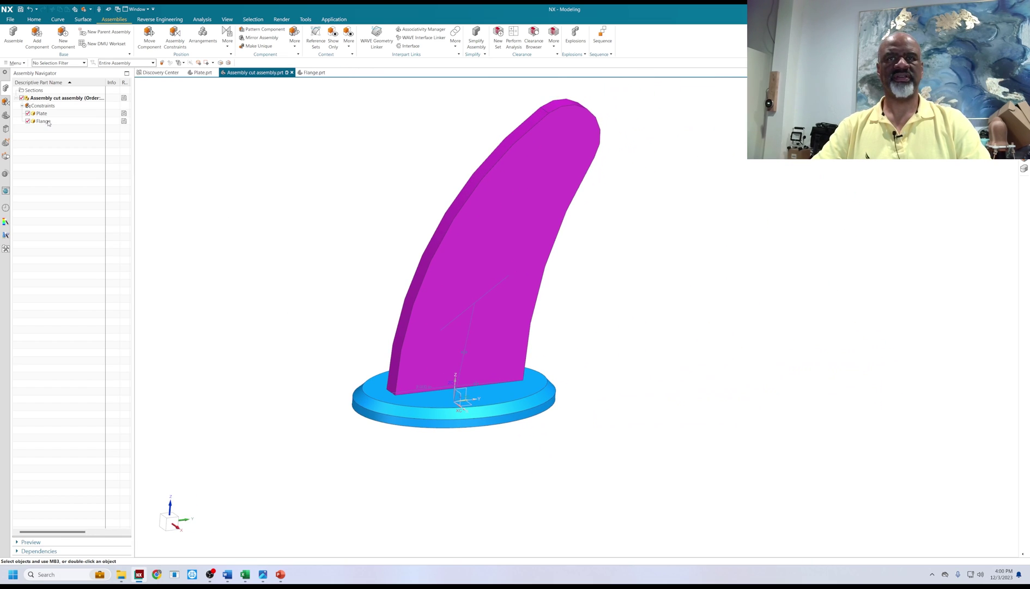
{"action": "right_click", "coordinate": [48, 122]}
{"action": "left_click", "coordinate": [70, 180]}
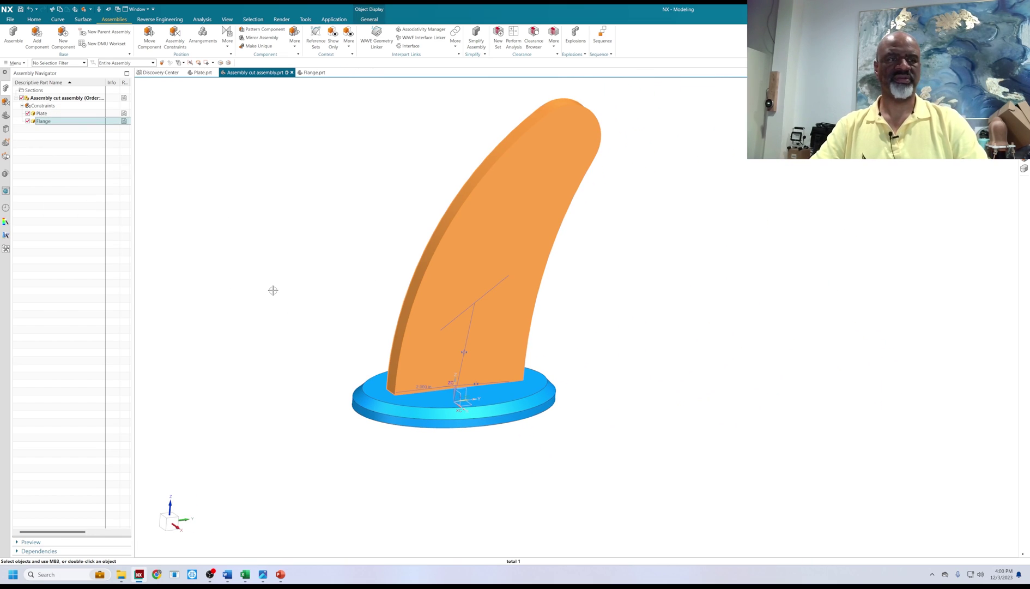
{"action": "key", "text": "Escape"}
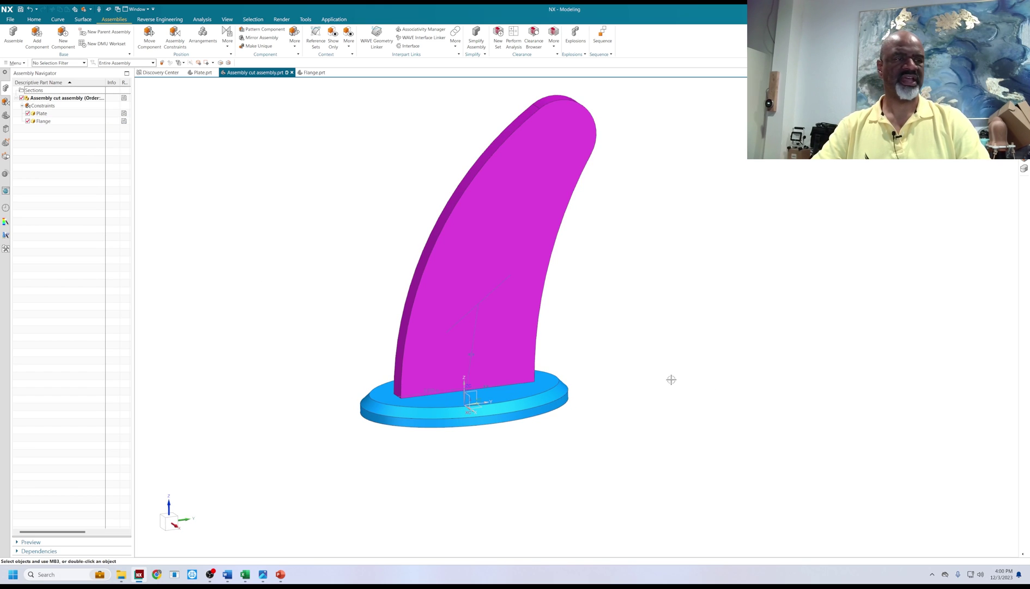
{"action": "scroll", "coordinate": [646, 367], "scroll_direction": "up", "scroll_amount": 2}
{"action": "scroll", "coordinate": [609, 361], "scroll_direction": "down", "scroll_amount": 4}
{"action": "middle_click_drag", "start_coordinate": [598, 347], "coordinate": [527, 372]}
{"action": "scroll", "coordinate": [535, 384], "scroll_direction": "up", "scroll_amount": 2}
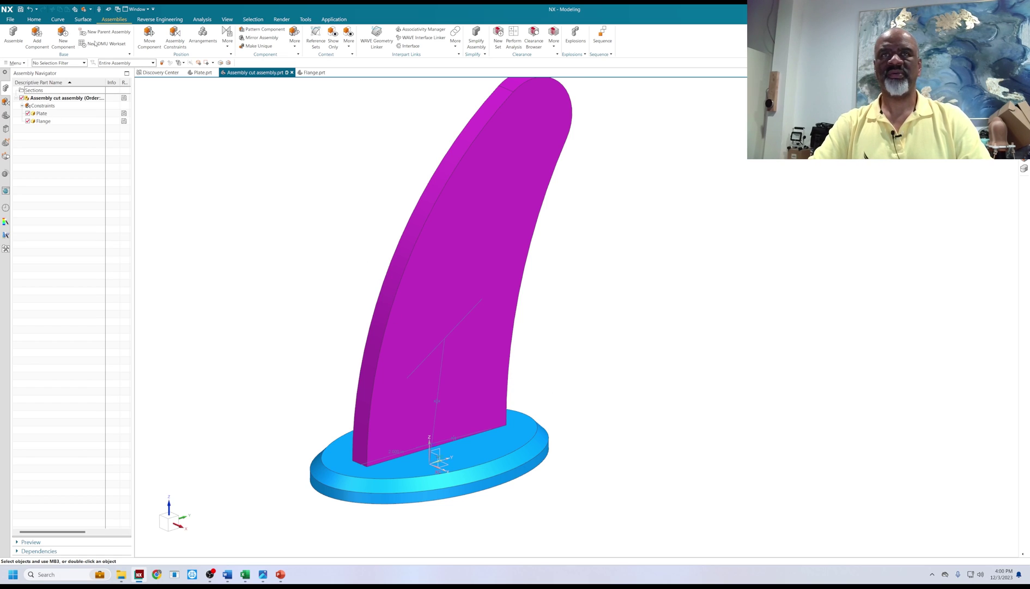
Start an extrusion sketched on the XY plane with a circle centred at the origin.
{"action": "left_click", "coordinate": [34, 19]}
{"action": "left_click", "coordinate": [48, 35]}
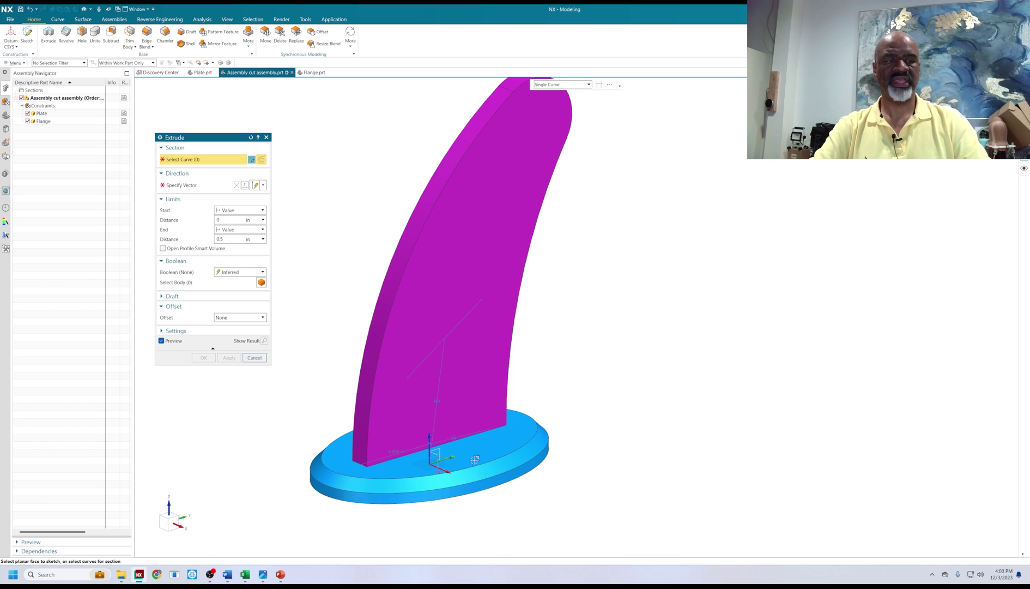
{"action": "middle_click_drag", "start_coordinate": [473, 455], "coordinate": [479, 463]}
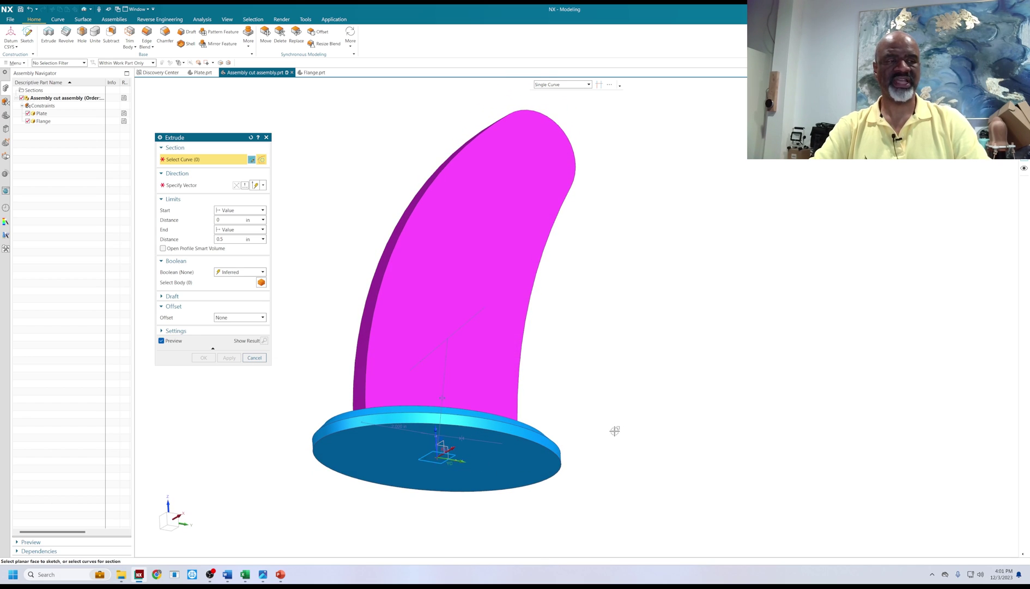
{"action": "middle_click_drag", "start_coordinate": [614, 428], "coordinate": [621, 384]}
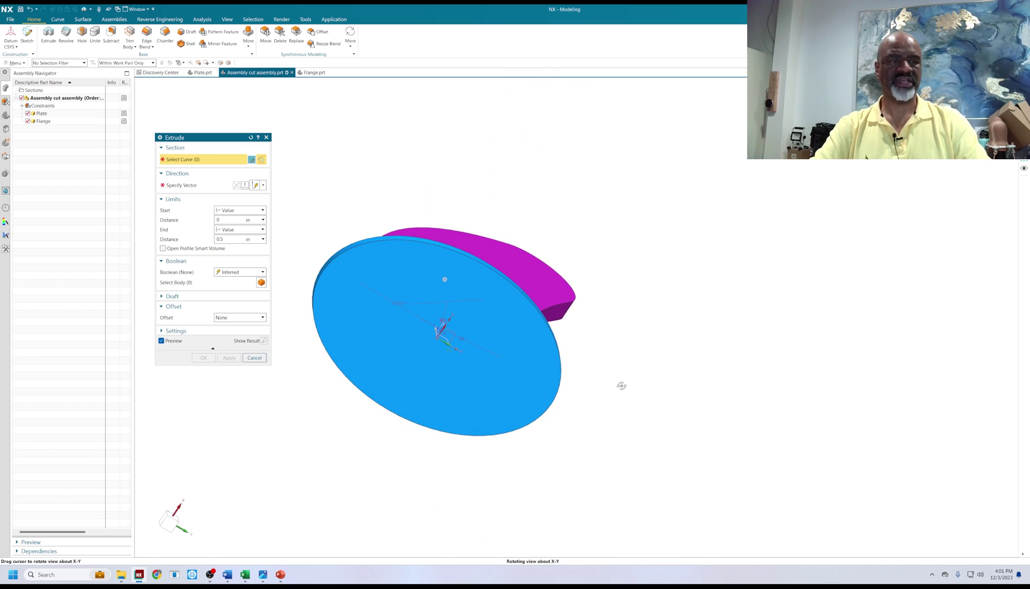
{"action": "left_click", "coordinate": [452, 332]}
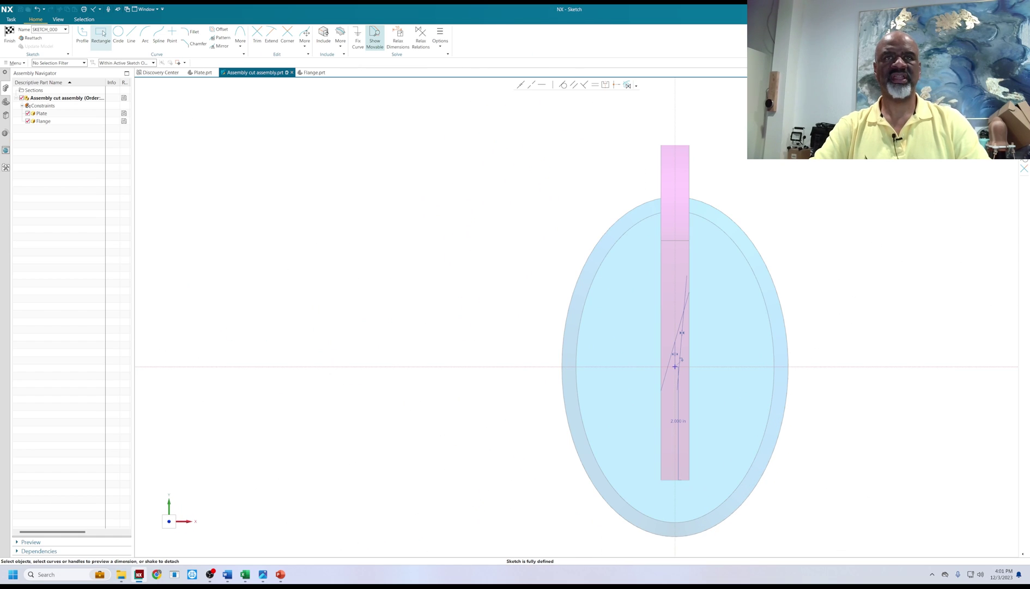
{"action": "left_click", "coordinate": [117, 34]}
{"action": "scroll", "coordinate": [781, 412], "scroll_direction": "up", "scroll_amount": 2}
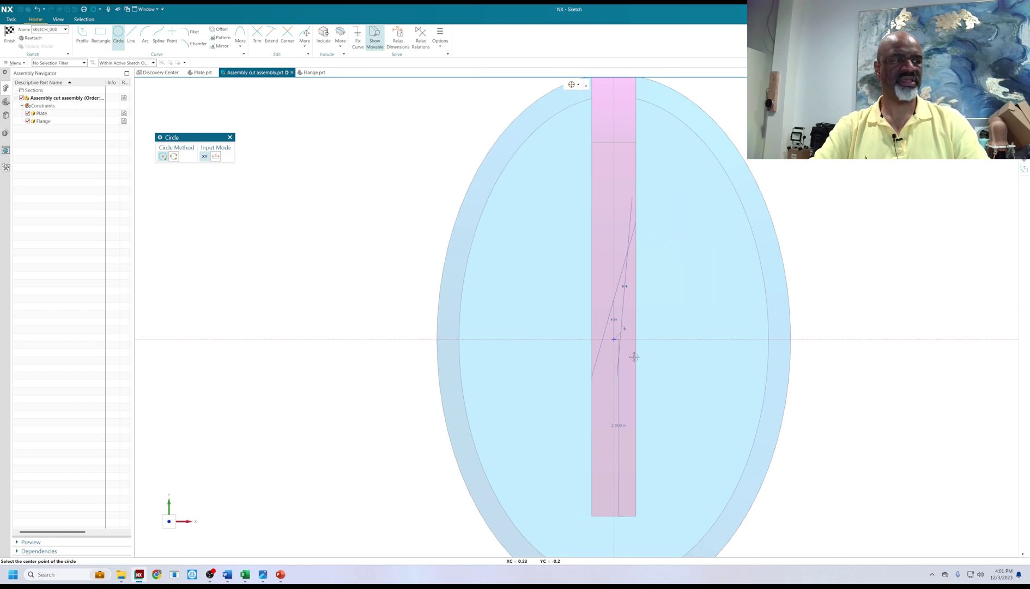
{"action": "left_click", "coordinate": [613, 337]}
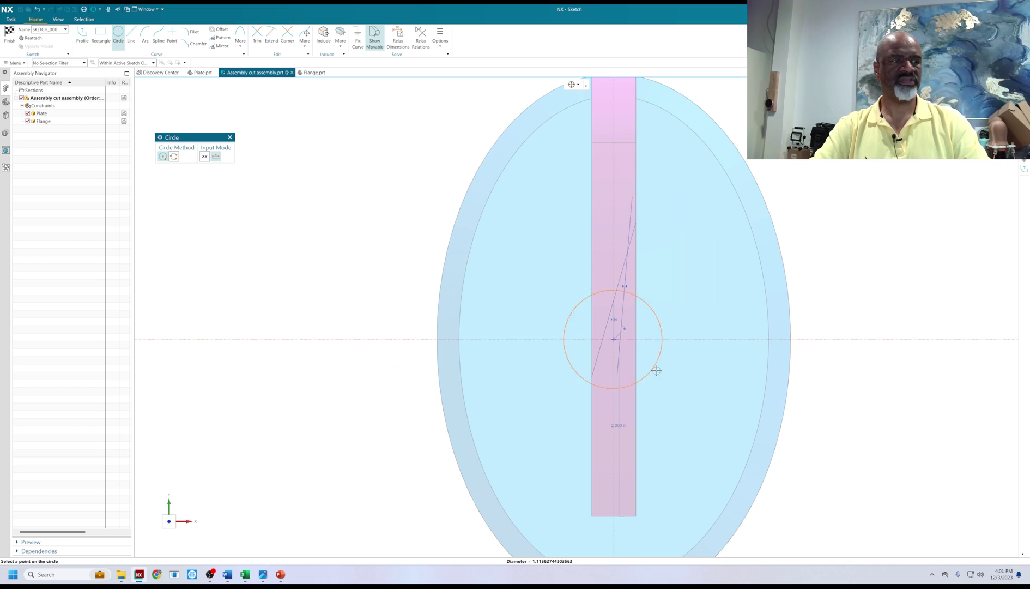
{"action": "left_click", "coordinate": [681, 392]}
Dimension the circle to diameter 2, scaling the sketch, and finish the sketch.
{"action": "scroll", "coordinate": [376, 255], "scroll_direction": "down", "scroll_amount": 2}
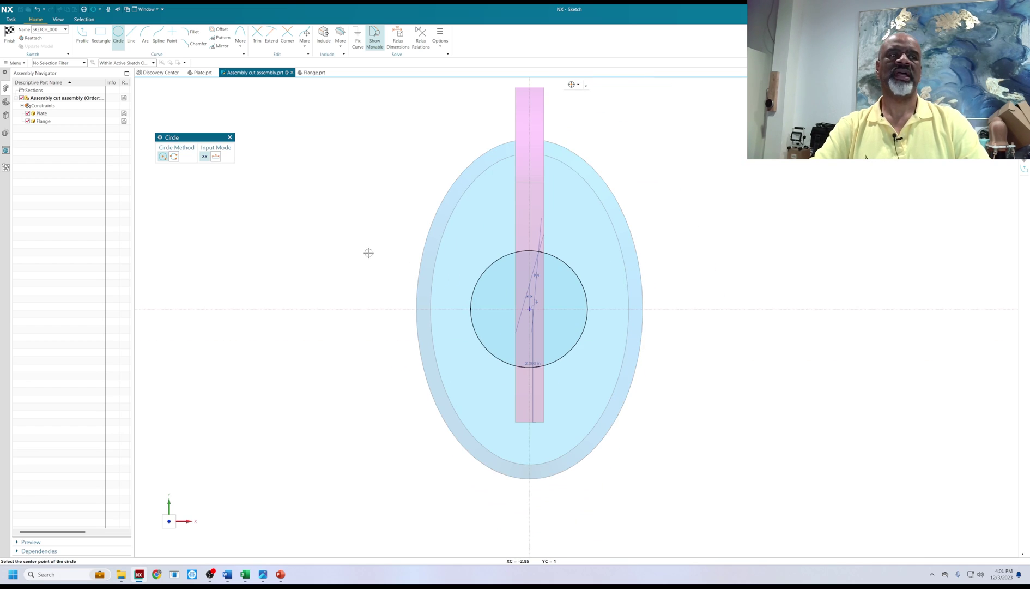
{"action": "scroll", "coordinate": [644, 358], "scroll_direction": "up", "scroll_amount": 3}
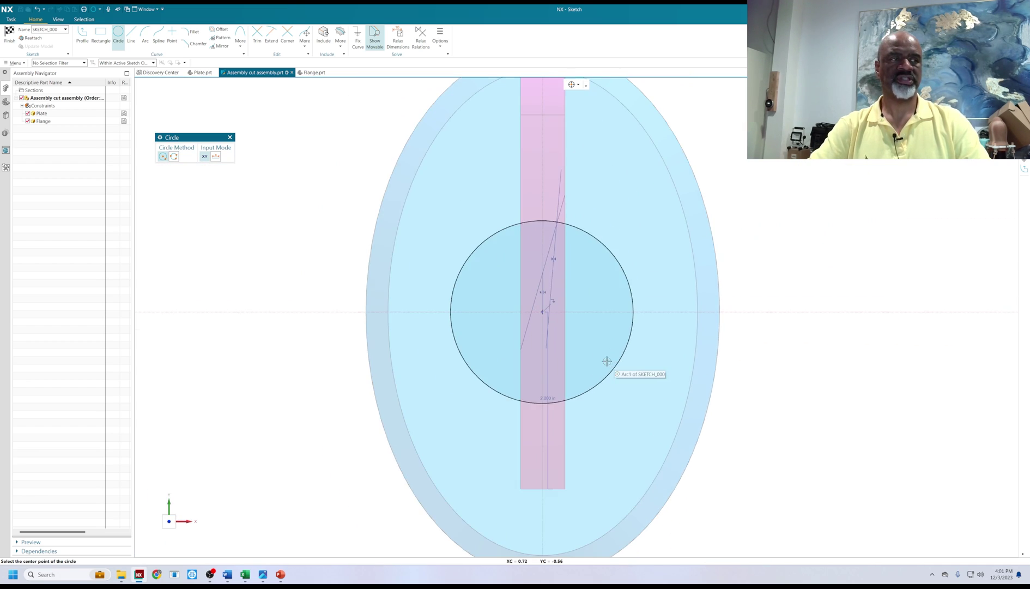
{"action": "scroll", "coordinate": [643, 356], "scroll_direction": "down", "scroll_amount": 3}
{"action": "scroll", "coordinate": [605, 362], "scroll_direction": "down", "scroll_amount": 1}
{"action": "key", "text": "d"}
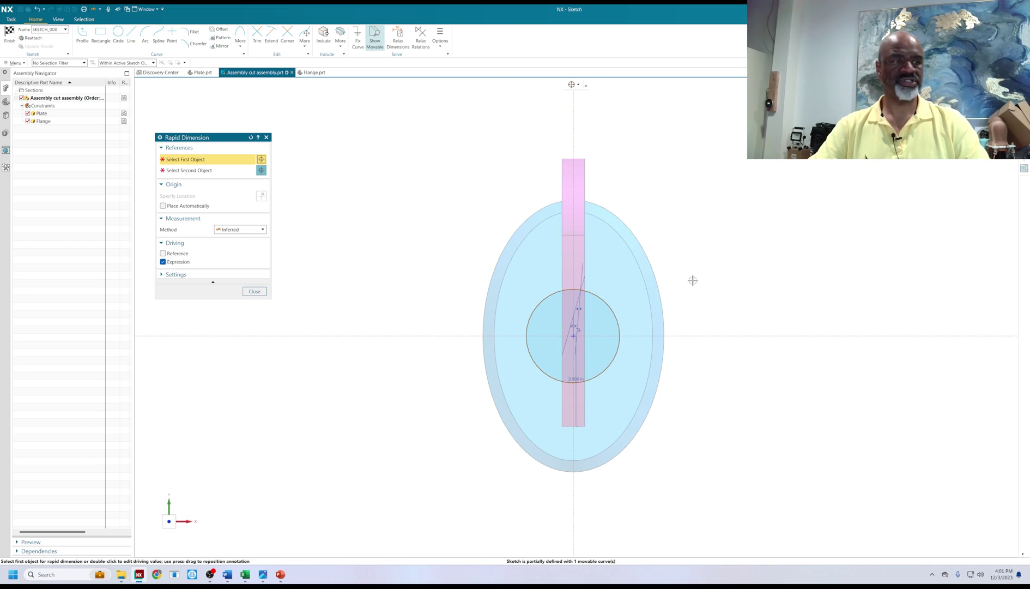
{"action": "left_click", "coordinate": [592, 300]}
{"action": "left_click", "coordinate": [785, 235]}
{"action": "type", "text": "2"}
{"action": "key", "text": "Return"}
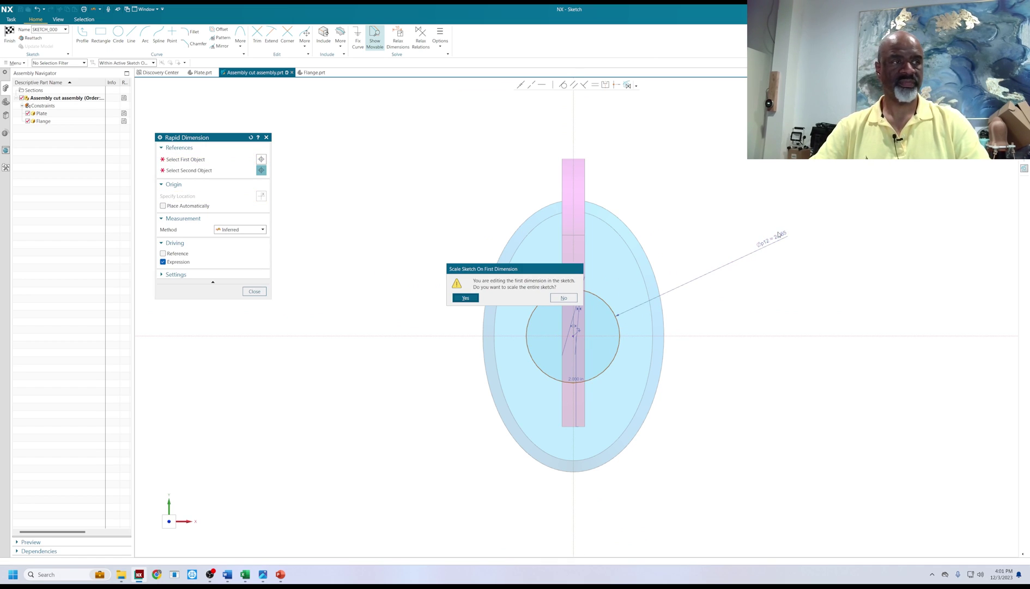
{"action": "left_click", "coordinate": [462, 297]}
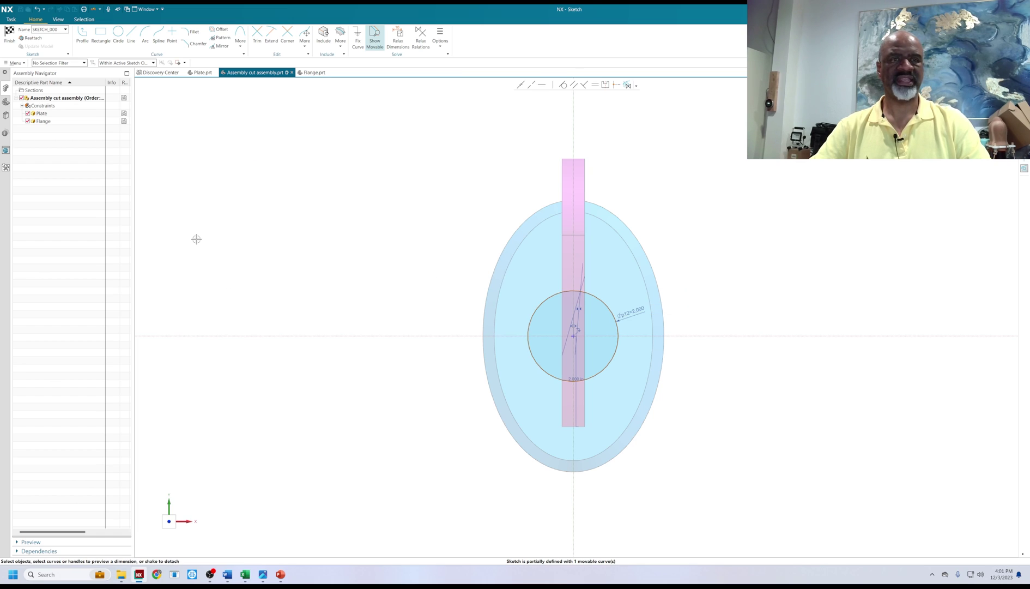
{"action": "left_click", "coordinate": [9, 34]}
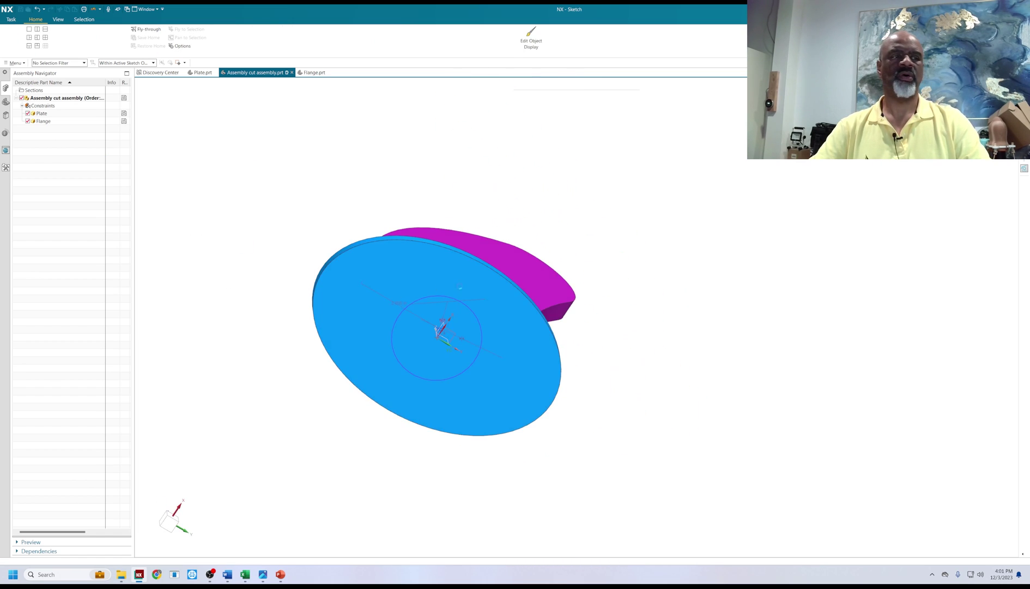
Extrude the circle to an end distance of 1.5 to create the cylinder.
{"action": "mouse_move", "coordinate": [612, 285]}
{"action": "middle_mouse_down"}
{"action": "mouse_move", "coordinate": [596, 357]}
{"action": "mouse_move", "coordinate": [447, 414]}
{"action": "middle_mouse_up"}
{"action": "left_click_drag", "start_coordinate": [435, 420], "coordinate": [432, 401]}
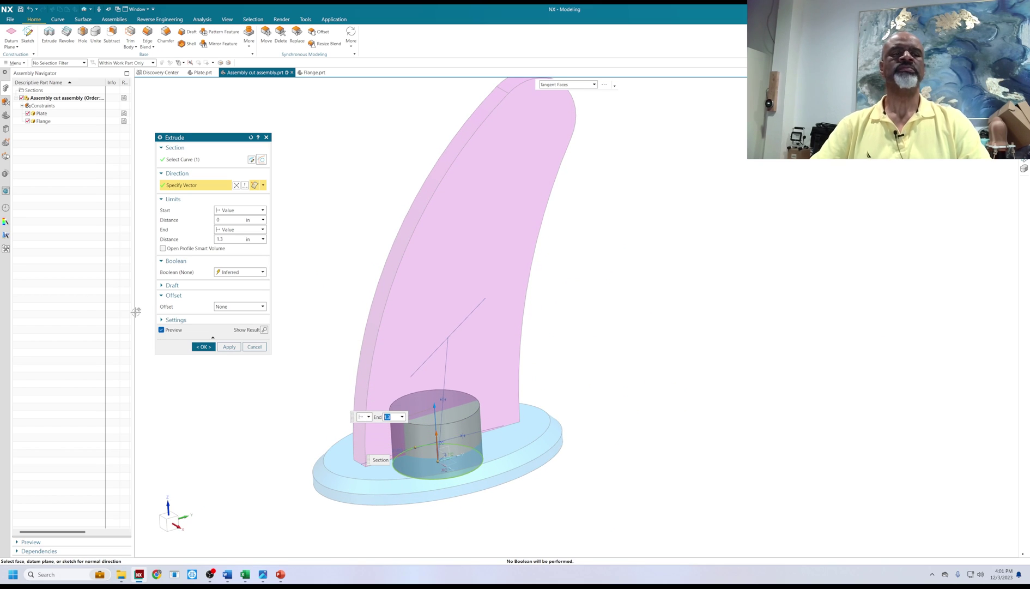
{"action": "left_click", "coordinate": [220, 239]}
{"action": "type", "text": "1."}
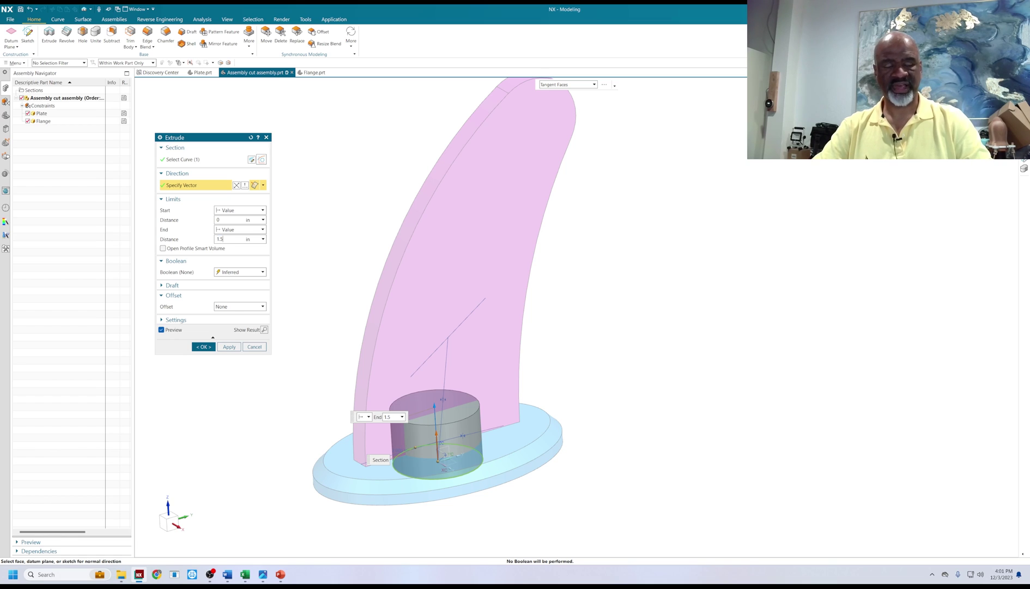
{"action": "key", "text": "Return"}
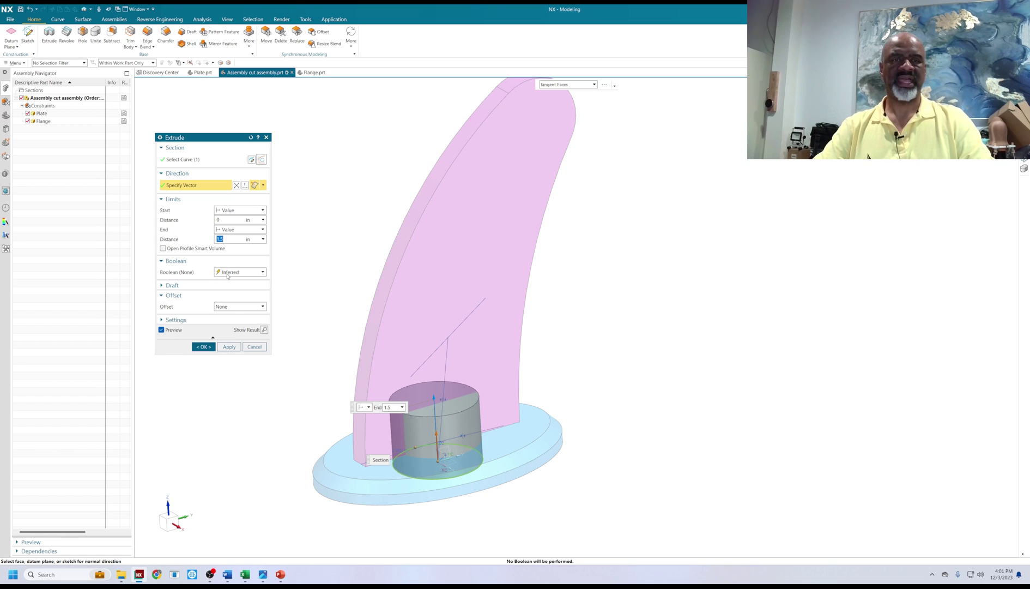
{"action": "left_click", "coordinate": [204, 347]}
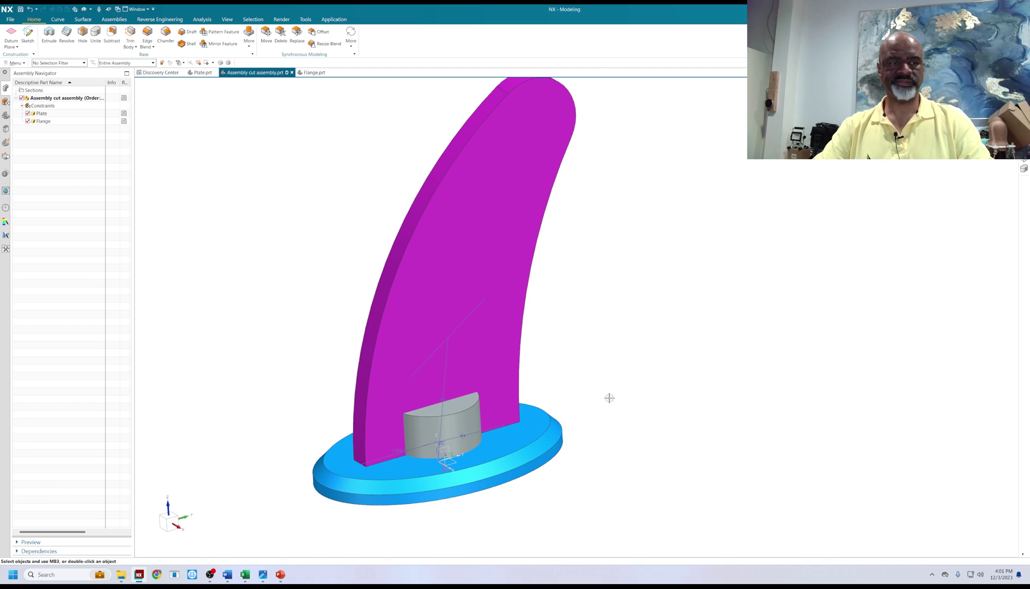
{"action": "left_click", "coordinate": [6, 116]}
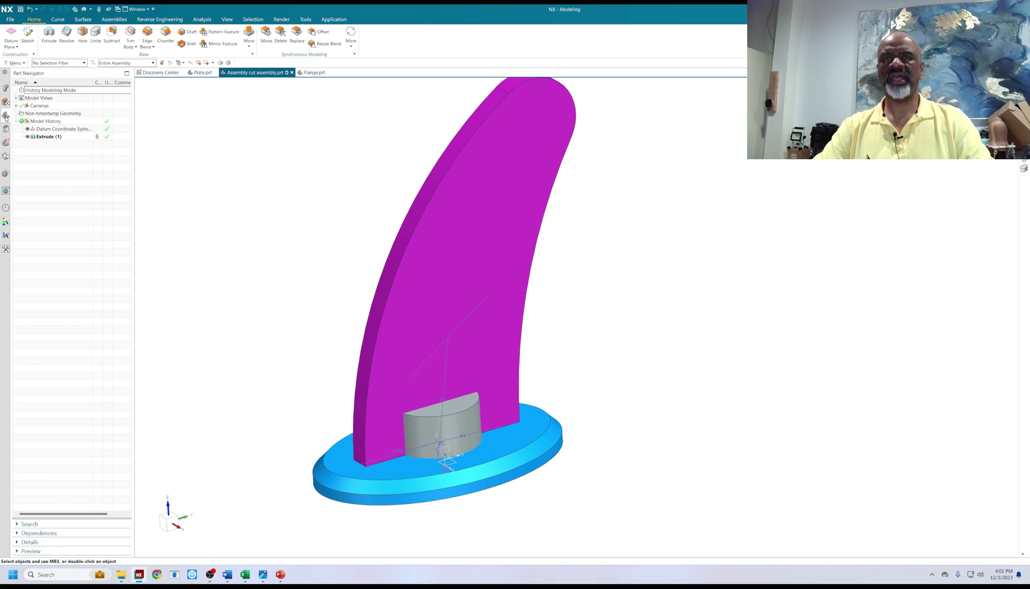
{"action": "left_click", "coordinate": [54, 136]}
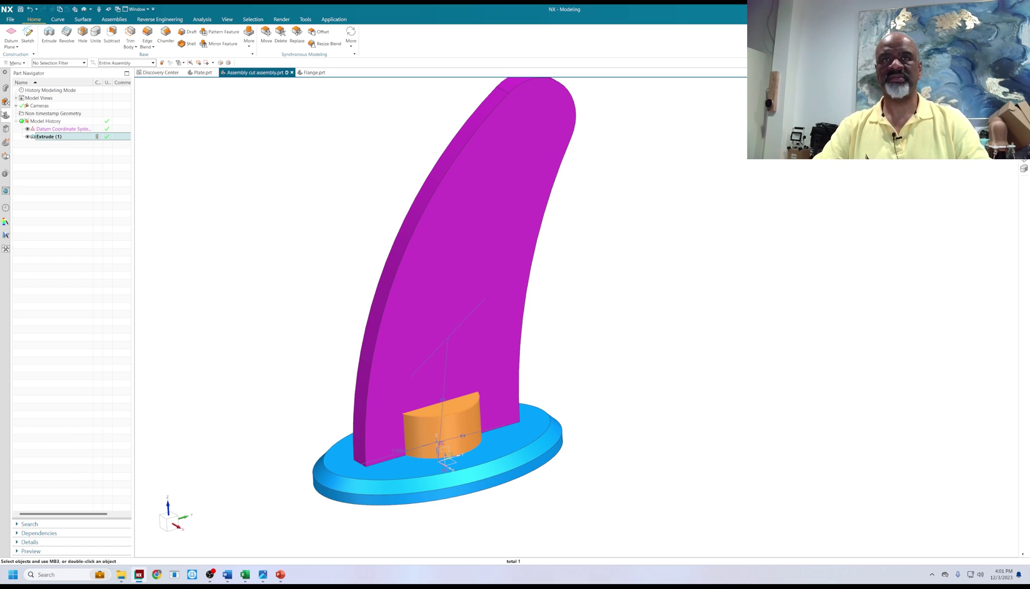
{"action": "left_click", "coordinate": [5, 102]}
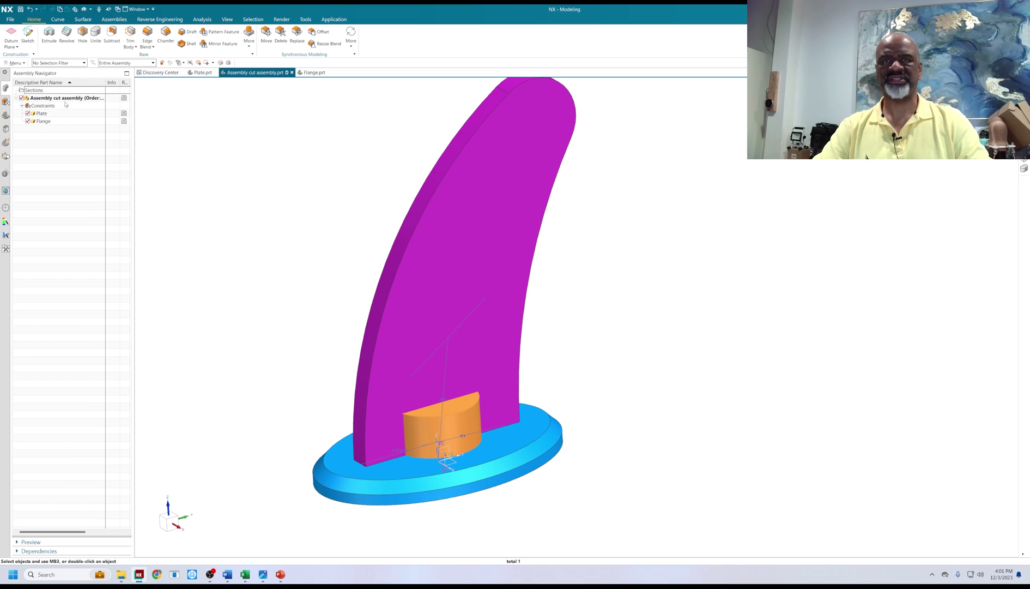
{"action": "left_click", "coordinate": [51, 115]}
{"action": "left_click", "coordinate": [51, 120]}
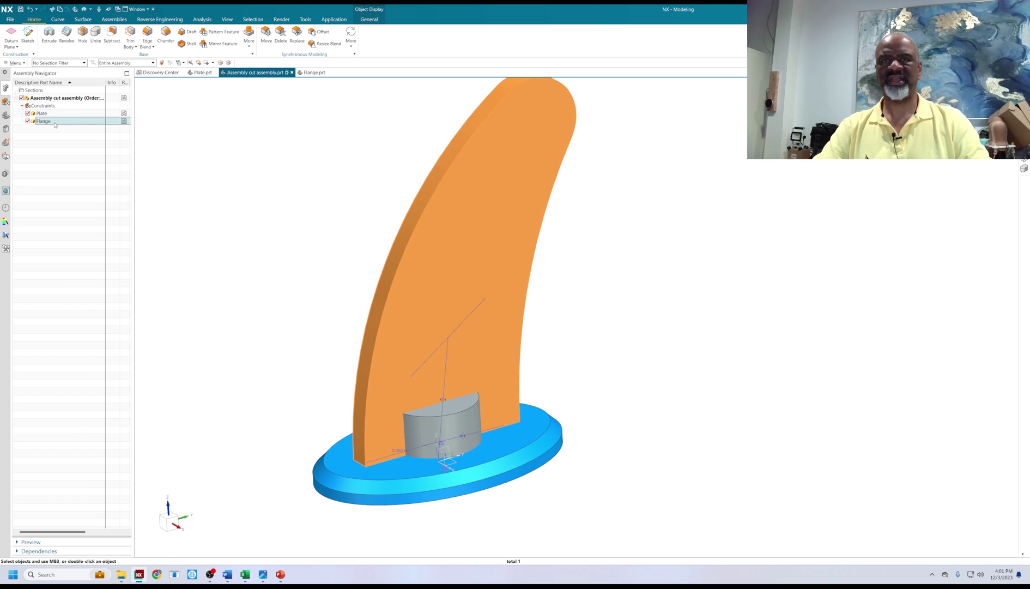
{"action": "left_click", "coordinate": [275, 181]}
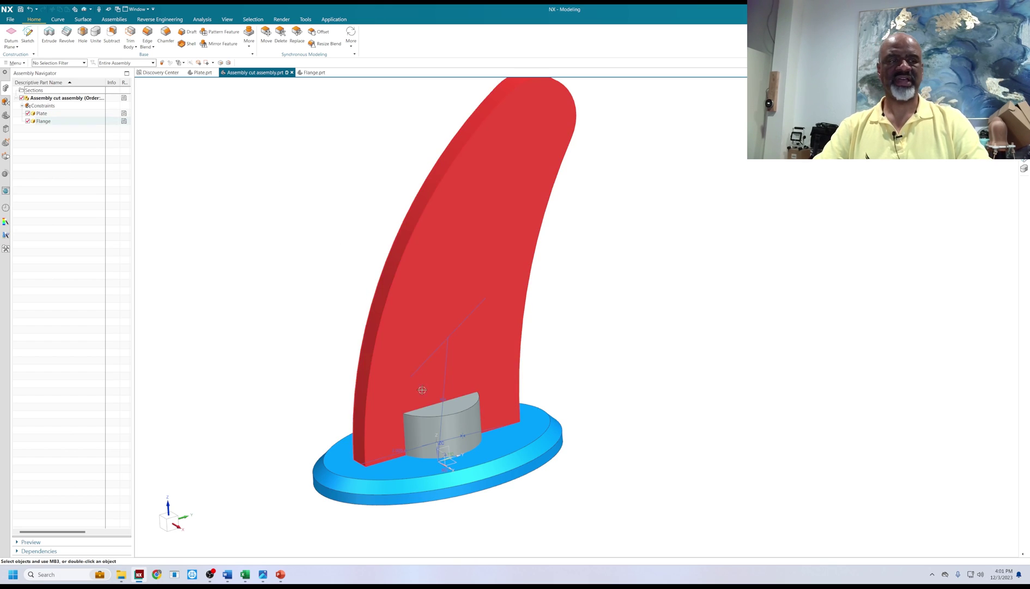
{"action": "mouse_move", "coordinate": [255, 303]}
{"action": "middle_mouse_down"}
{"action": "mouse_move", "coordinate": [244, 232]}
{"action": "mouse_move", "coordinate": [250, 299]}
{"action": "middle_mouse_up"}
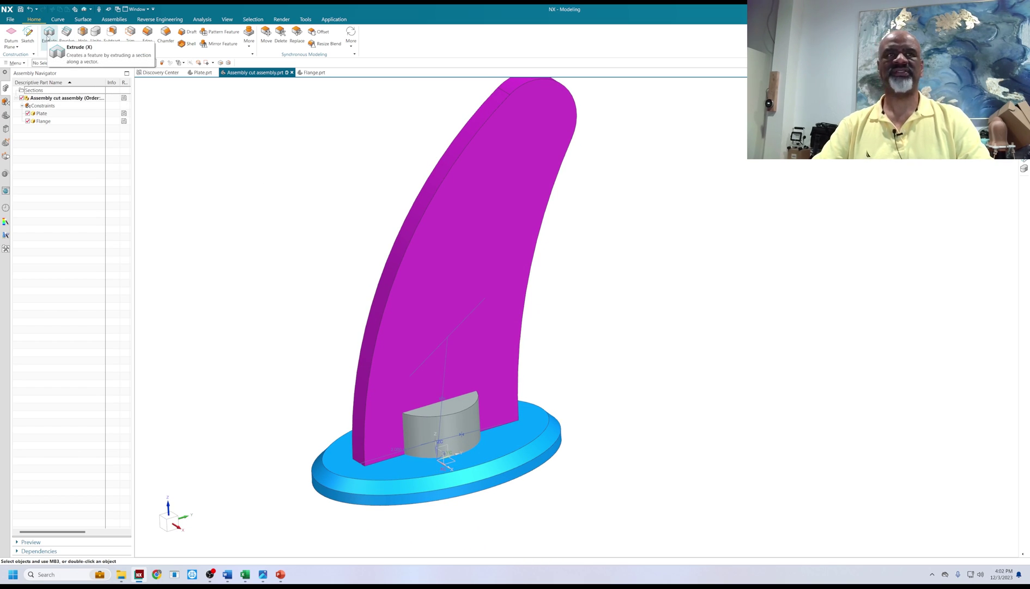
Assembly Cut the fin and plate targets using the grey cylinder as tool body.
{"action": "left_click", "coordinate": [249, 37]}
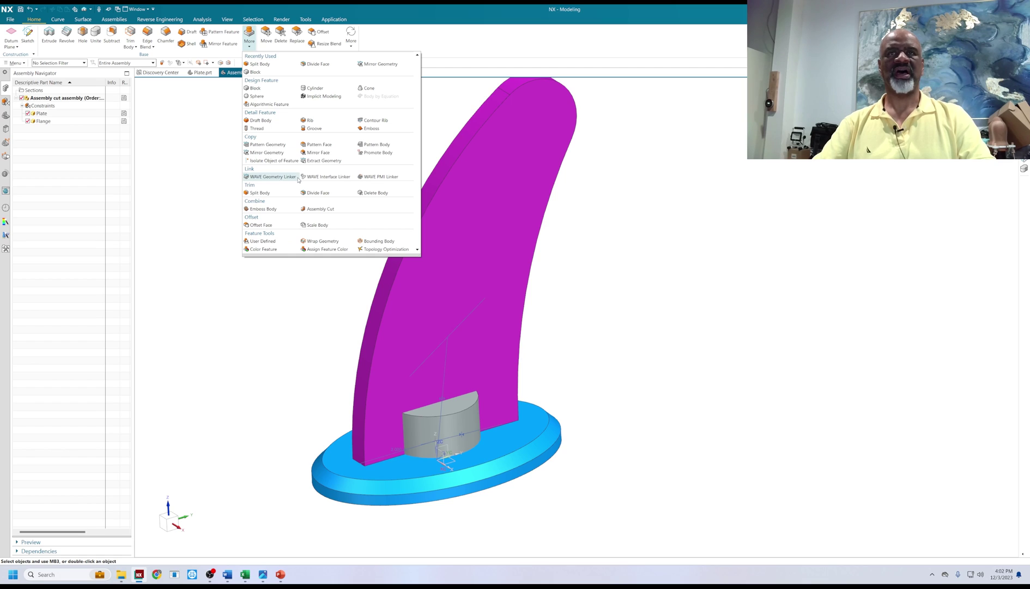
{"action": "left_click", "coordinate": [318, 210]}
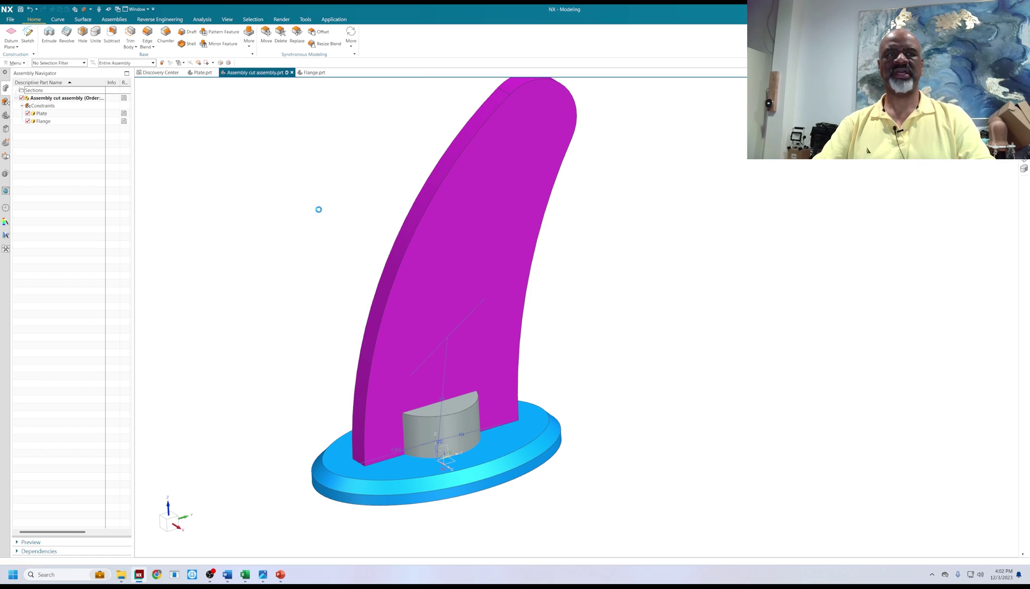
{"action": "left_click", "coordinate": [449, 243]}
{"action": "left_click", "coordinate": [526, 415]}
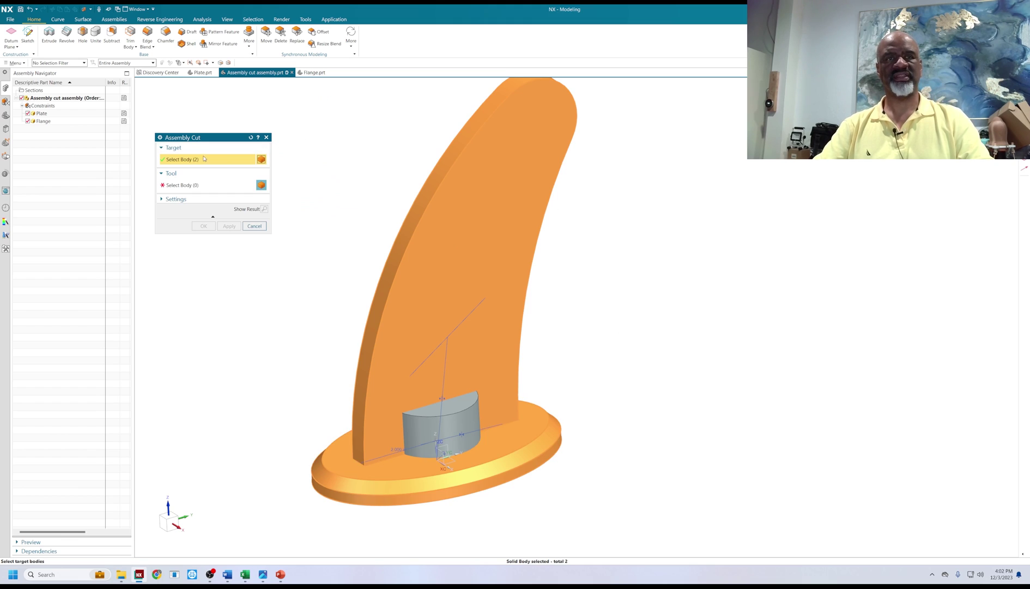
{"action": "middle_click", "coordinate": [349, 273]}
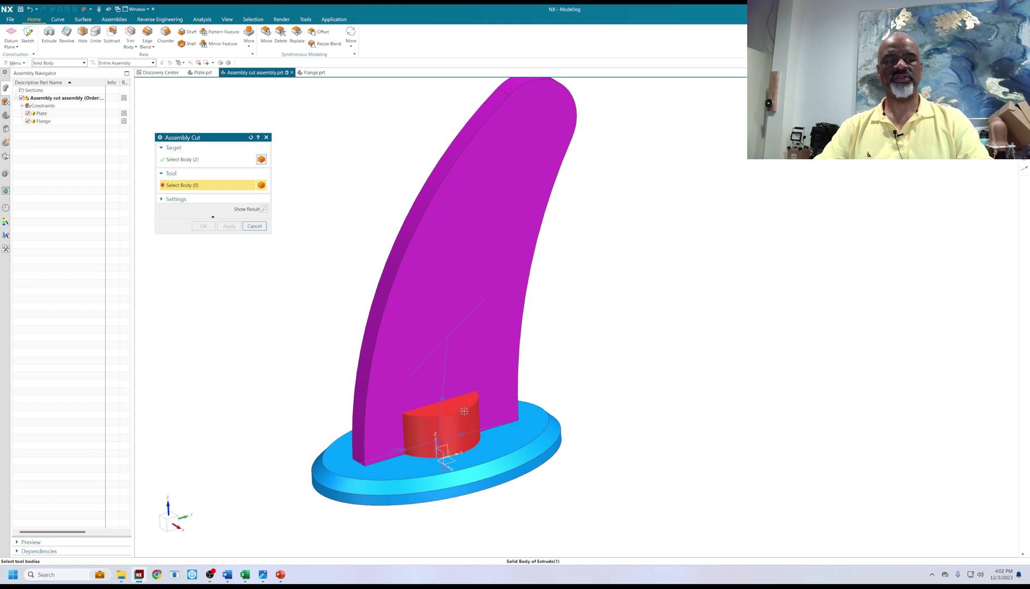
{"action": "left_click", "coordinate": [441, 428]}
{"action": "left_click", "coordinate": [201, 226]}
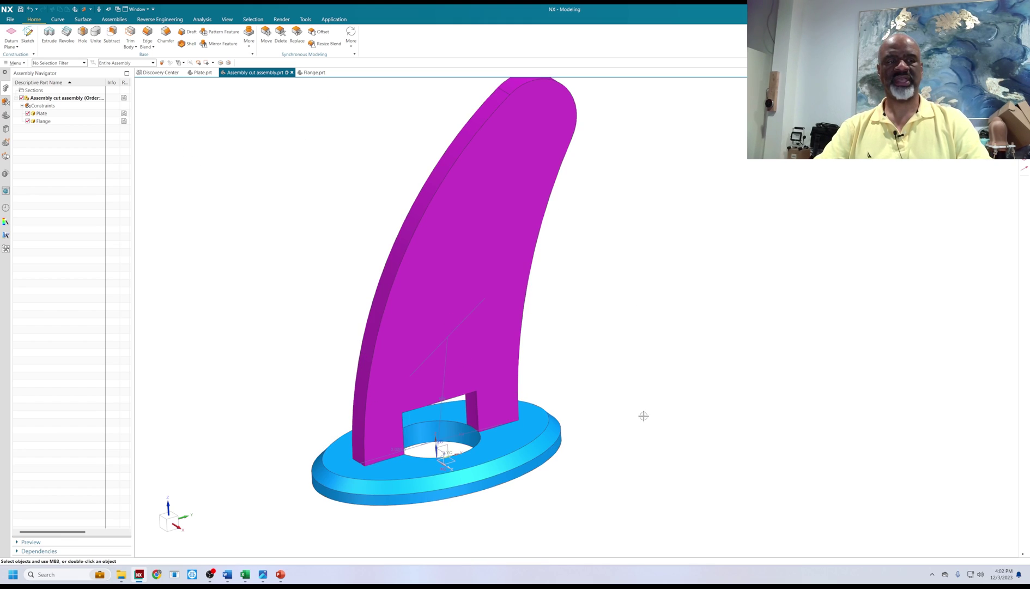
{"action": "middle_click_drag", "start_coordinate": [644, 413], "coordinate": [605, 368]}
{"action": "scroll", "coordinate": [605, 368], "scroll_direction": "up", "scroll_amount": 1}
{"action": "scroll", "coordinate": [599, 349], "scroll_direction": "down", "scroll_amount": 1}
{"action": "scroll", "coordinate": [218, 198], "scroll_direction": "down", "scroll_amount": 1}
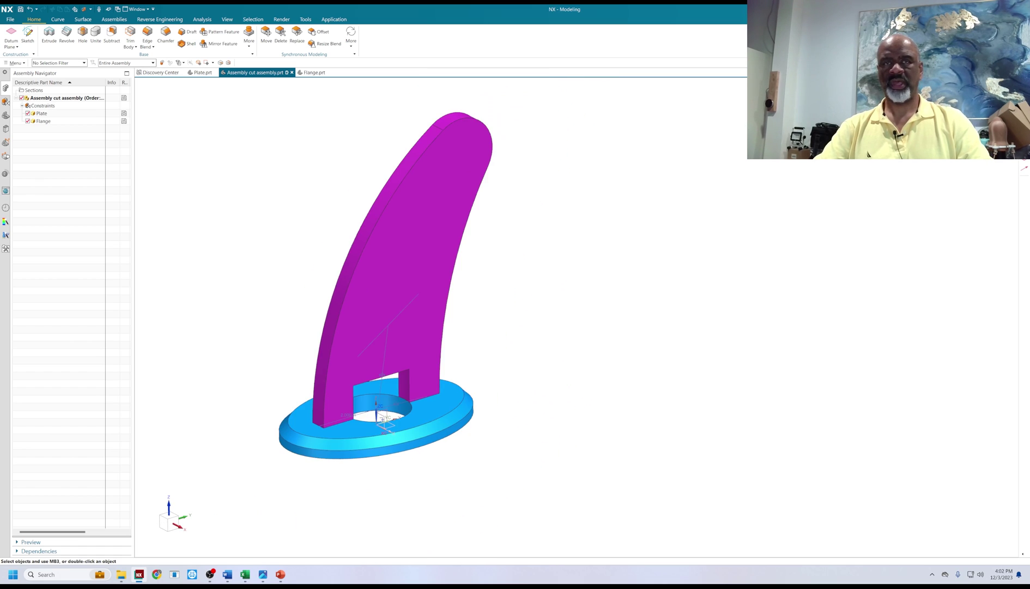
{"action": "left_click", "coordinate": [43, 114]}
{"action": "right_click", "coordinate": [45, 114]}
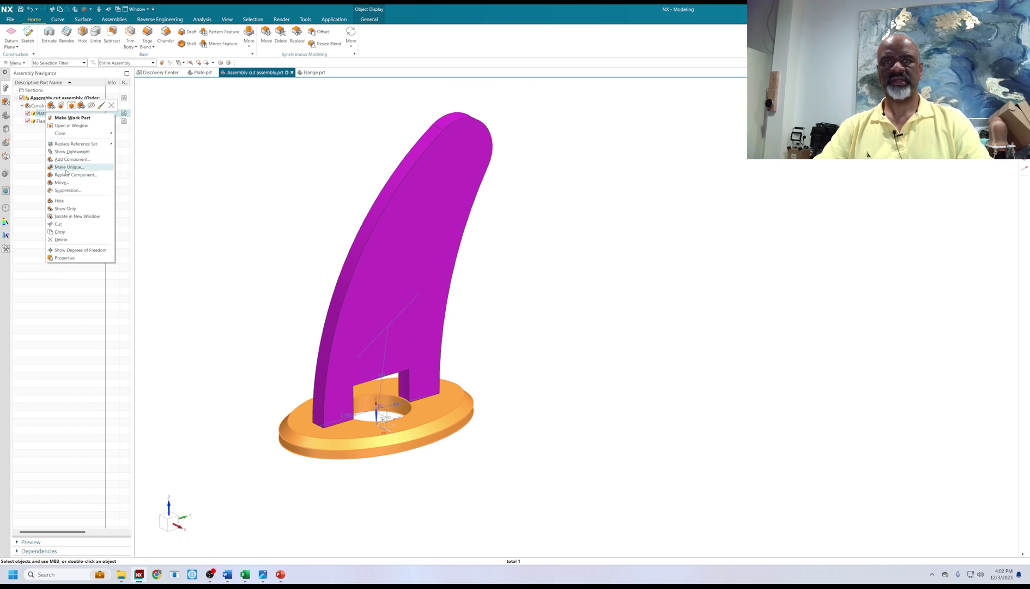
{"action": "left_click", "coordinate": [70, 126]}
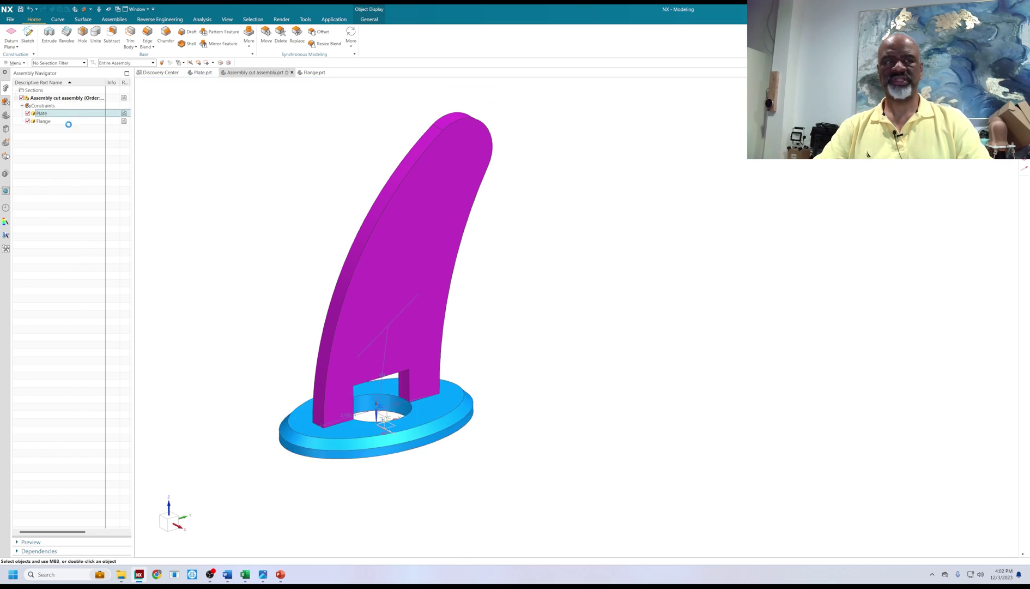
{"action": "middle_click_drag", "start_coordinate": [514, 204], "coordinate": [371, 188]}
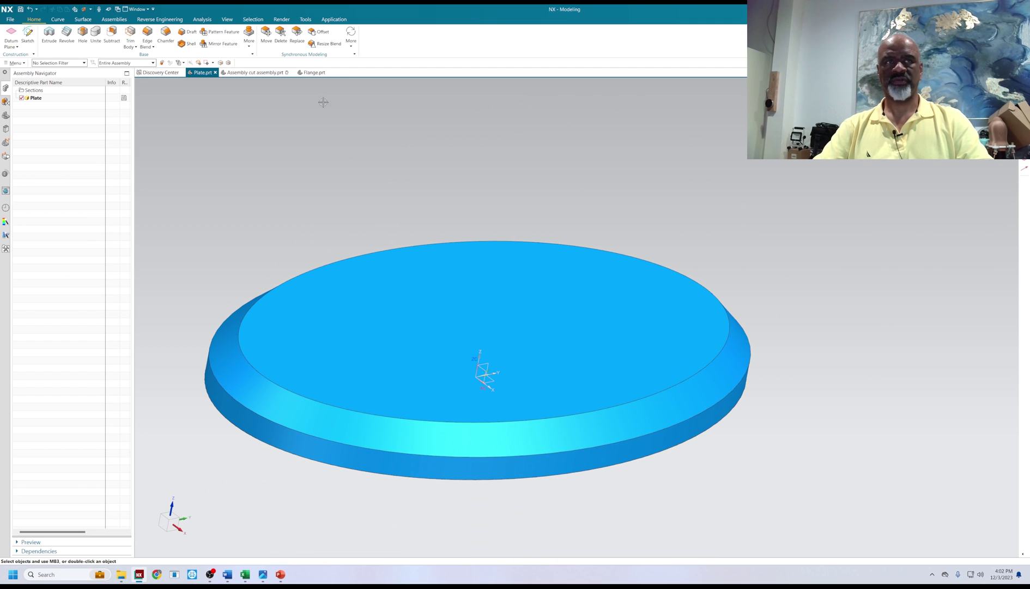
{"action": "left_click", "coordinate": [314, 72]}
{"action": "mouse_move", "coordinate": [443, 287]}
{"action": "middle_mouse_down"}
{"action": "mouse_move", "coordinate": [412, 255]}
{"action": "mouse_move", "coordinate": [430, 273]}
{"action": "middle_mouse_up"}
{"action": "left_click", "coordinate": [254, 72]}
{"action": "scroll", "coordinate": [515, 372], "scroll_direction": "up", "scroll_amount": 4}
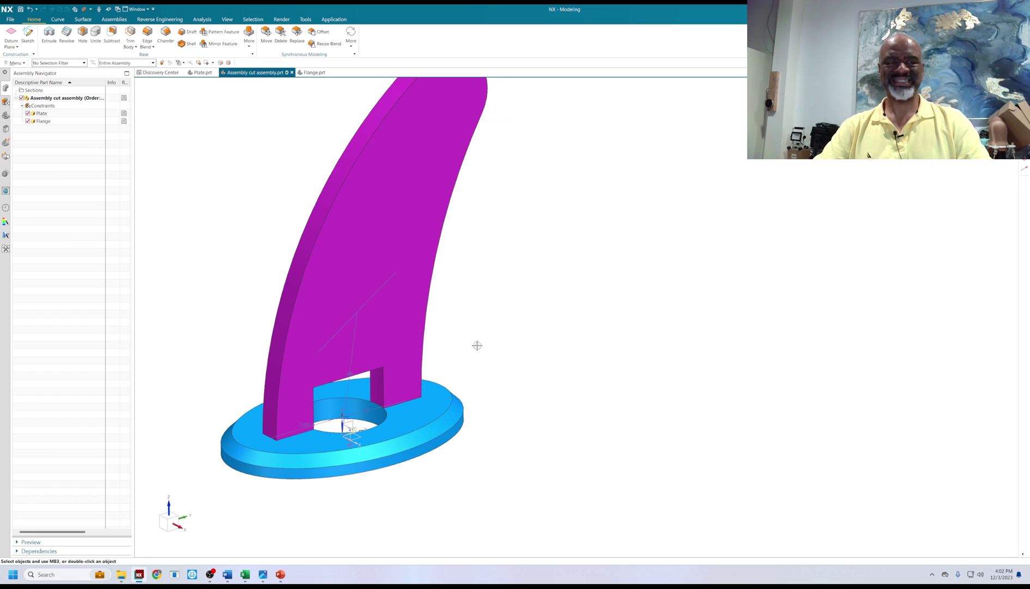
{"action": "scroll", "coordinate": [549, 382], "scroll_direction": "down", "scroll_amount": 2}
{"action": "scroll", "coordinate": [546, 374], "scroll_direction": "down", "scroll_amount": 2}
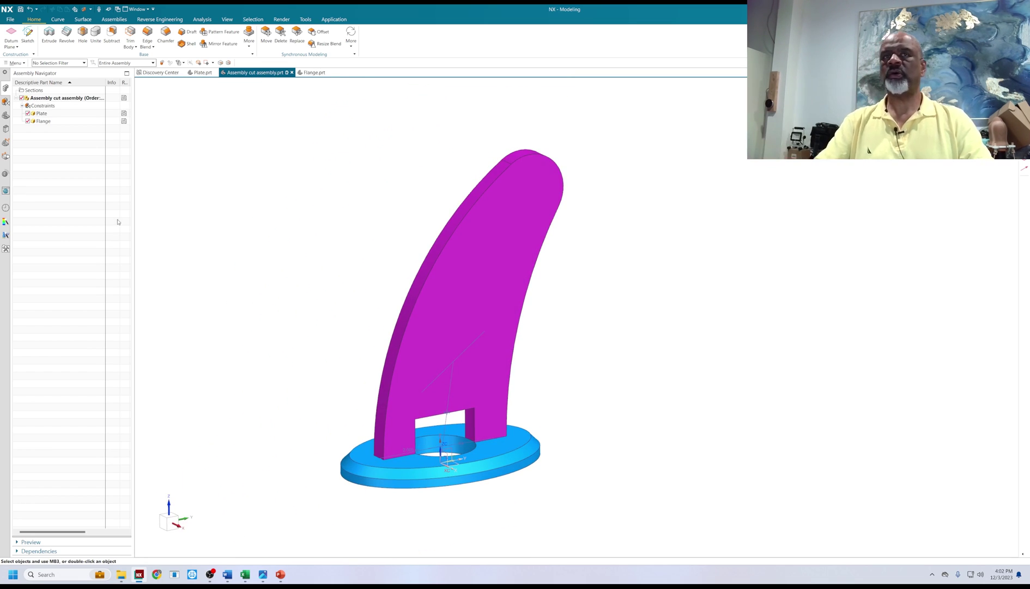
Create two fillet welds between the fin's front-side faces and the plate's top face.
{"action": "left_click", "coordinate": [14, 63]}
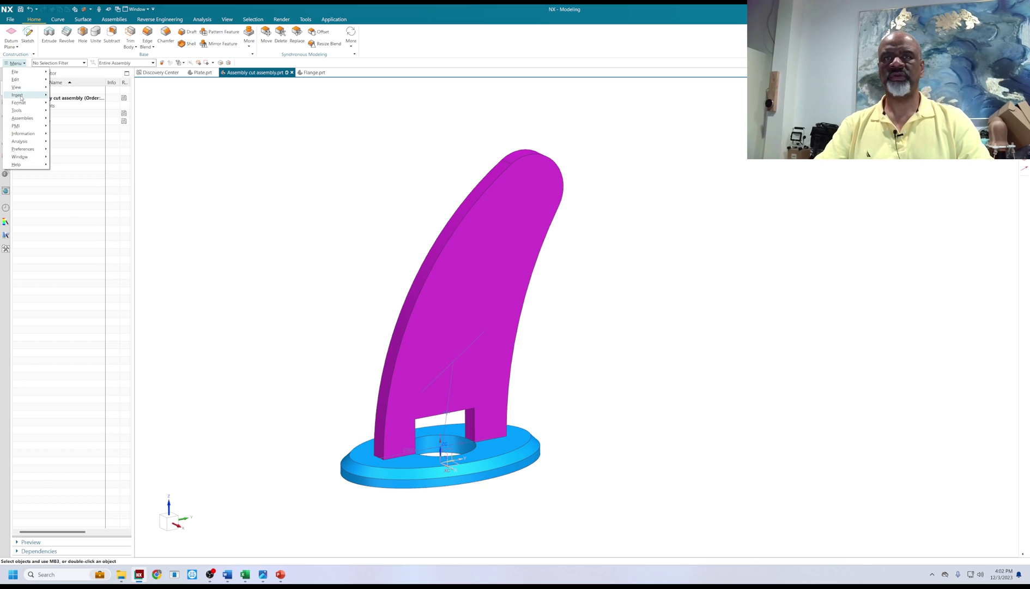
{"action": "mouse_move", "coordinate": [22, 95]}
{"action": "mouse_move", "coordinate": [91, 306]}
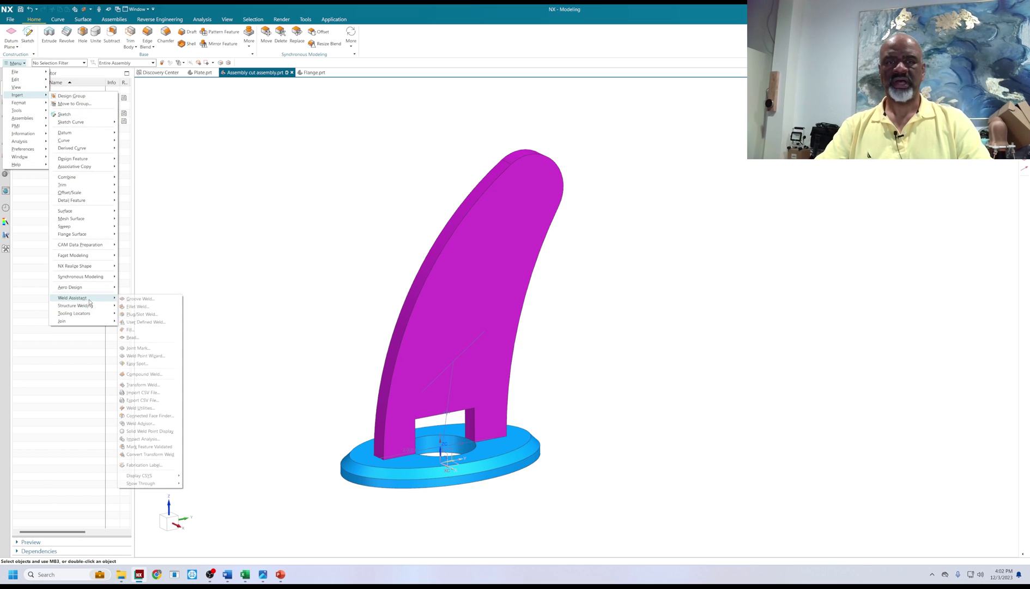
{"action": "left_click", "coordinate": [149, 308]}
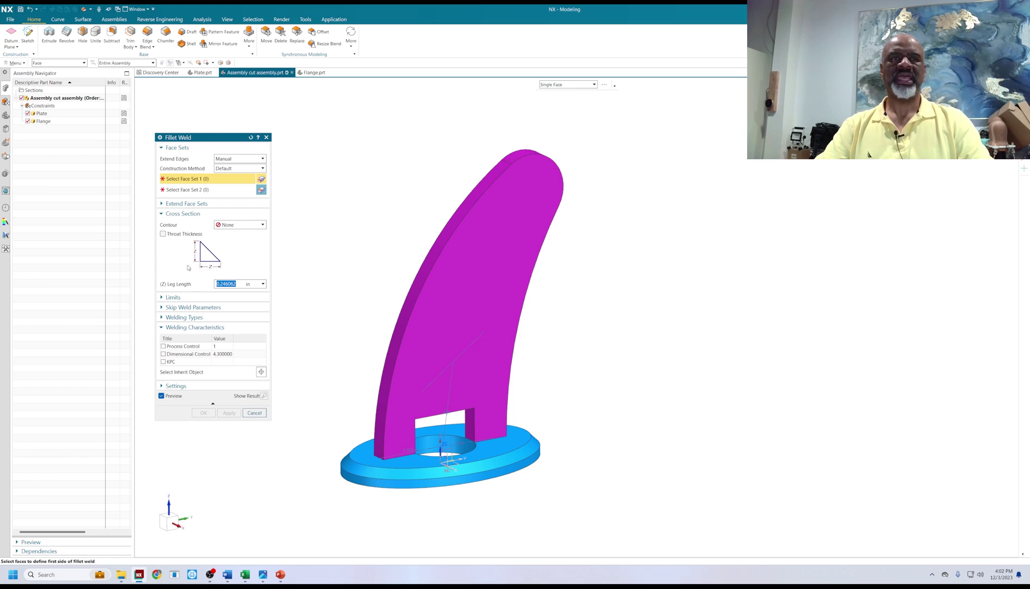
{"action": "scroll", "coordinate": [356, 493], "scroll_direction": "up", "scroll_amount": 3}
{"action": "left_click", "coordinate": [420, 408]}
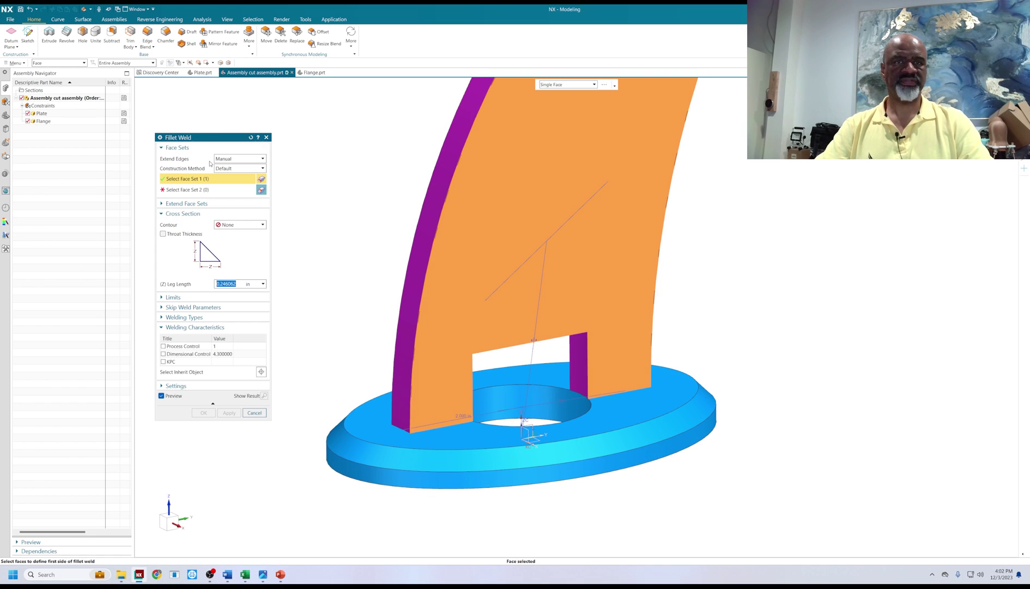
{"action": "left_click", "coordinate": [428, 439]}
{"action": "left_click", "coordinate": [228, 412]}
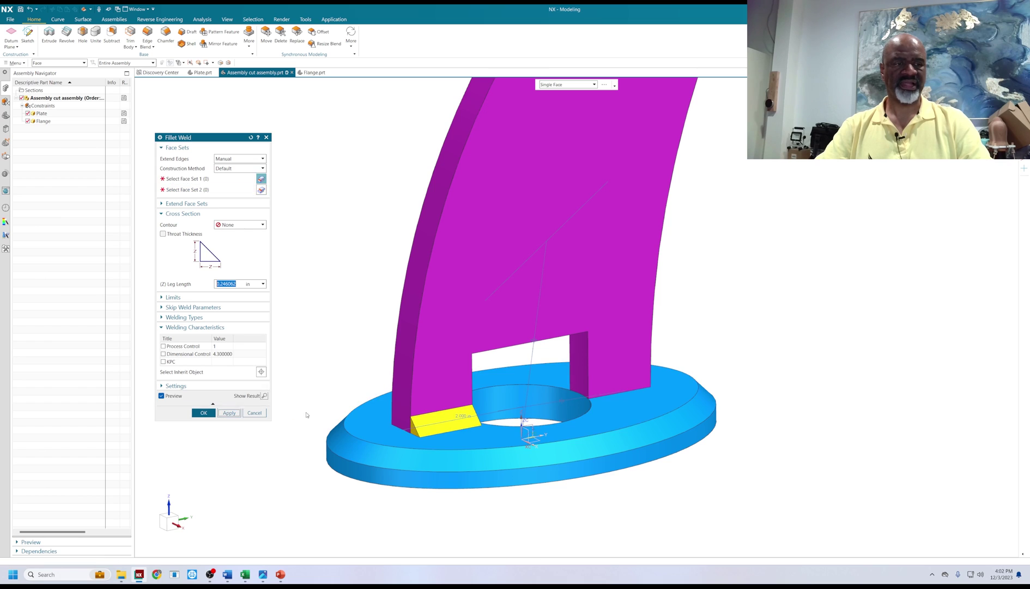
{"action": "left_click", "coordinate": [613, 375]}
{"action": "left_click", "coordinate": [232, 192]}
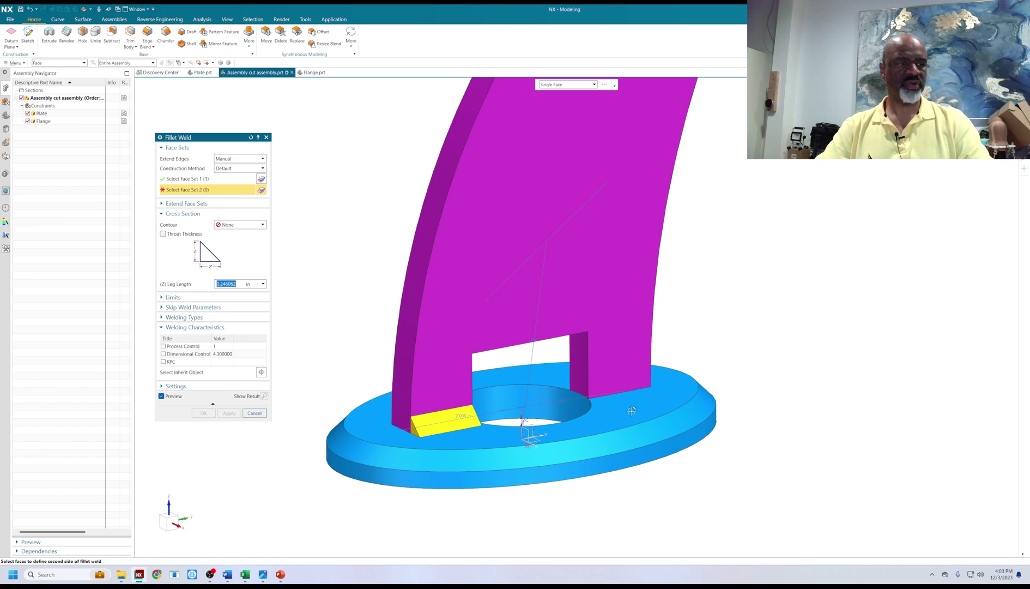
{"action": "left_click", "coordinate": [387, 388]}
{"action": "left_click", "coordinate": [223, 414]}
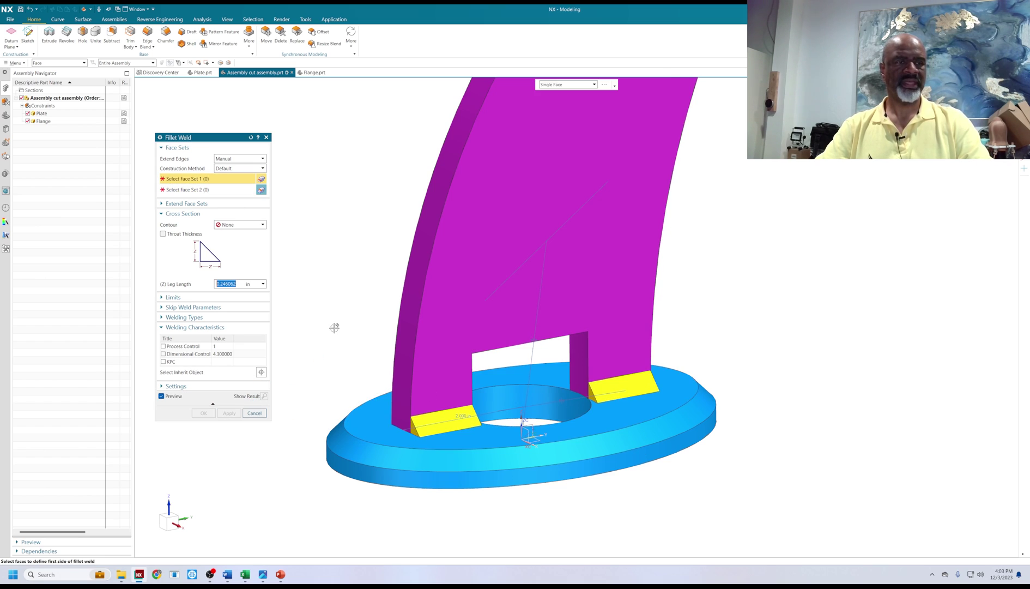
Create the third and fourth fillet welds joining the fin's back faces to the plate top.
{"action": "middle_click_drag", "start_coordinate": [546, 147], "coordinate": [466, 384]}
{"action": "left_click", "coordinate": [466, 384]}
{"action": "middle_click", "coordinate": [466, 384]}
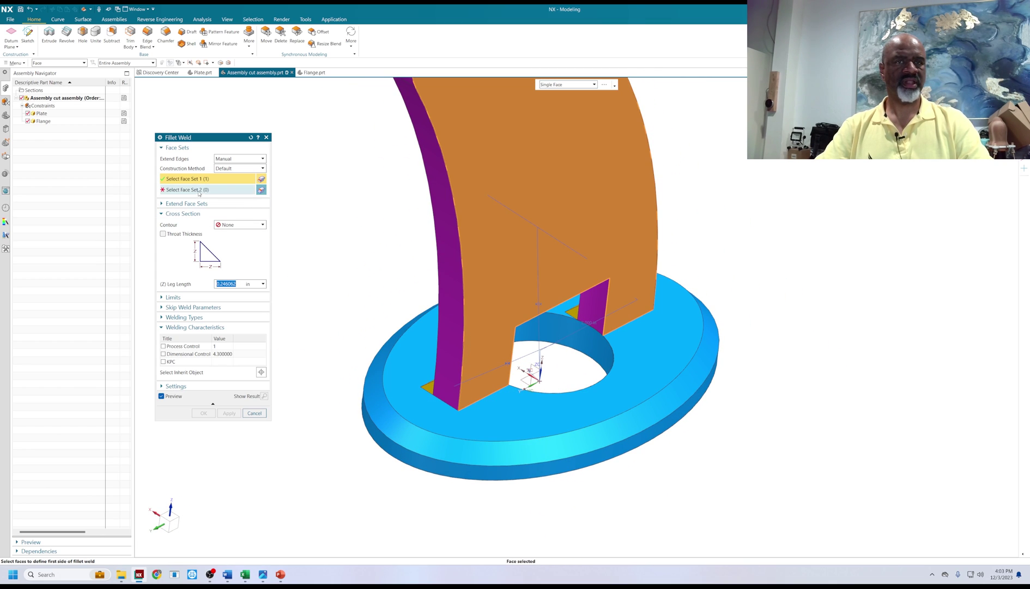
{"action": "left_click", "coordinate": [461, 396]}
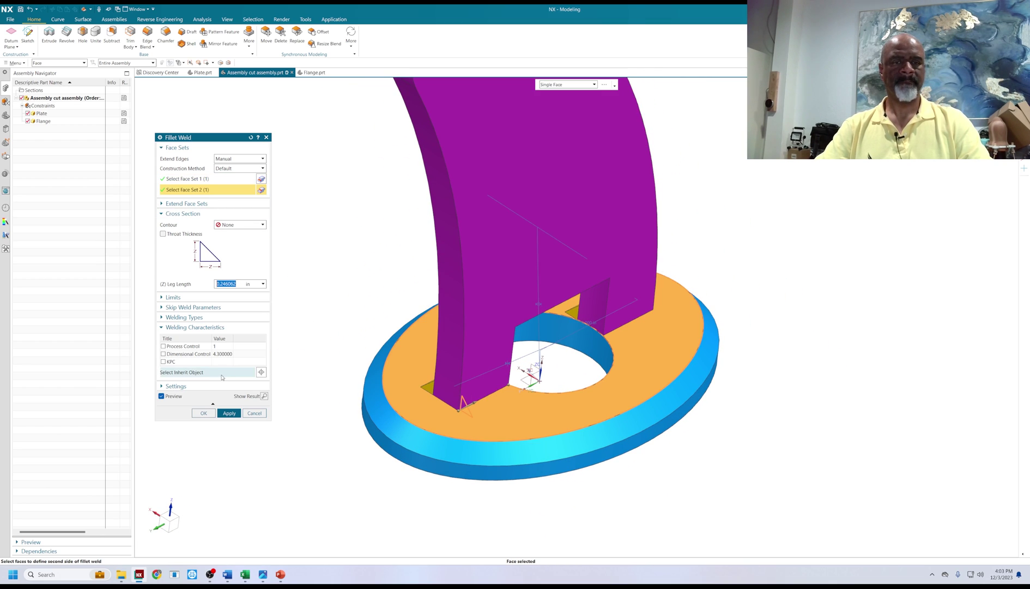
{"action": "left_click", "coordinate": [229, 412]}
{"action": "left_click", "coordinate": [632, 289]}
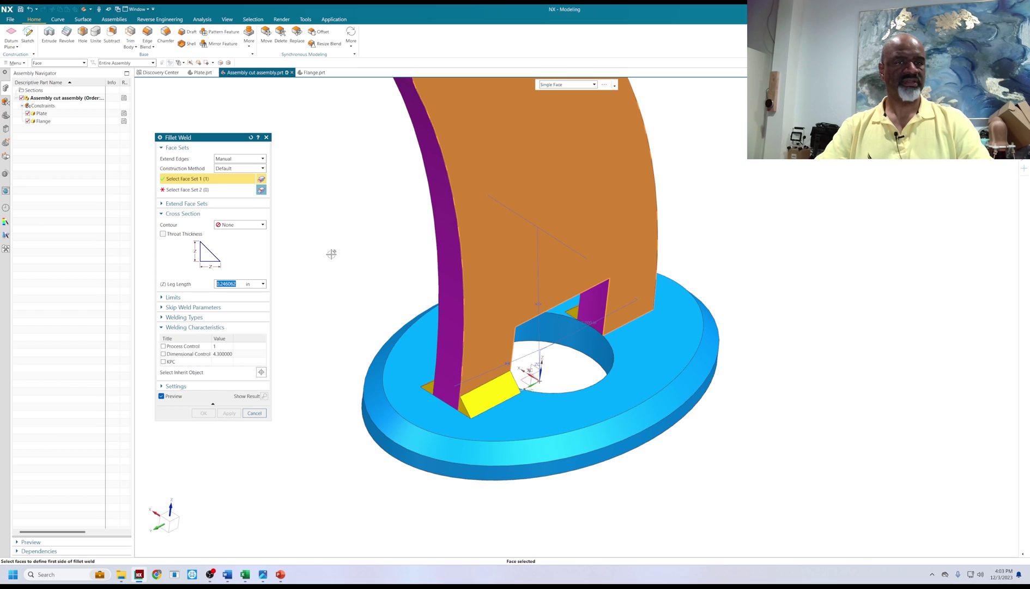
{"action": "left_click", "coordinate": [212, 192]}
{"action": "left_click", "coordinate": [648, 327]}
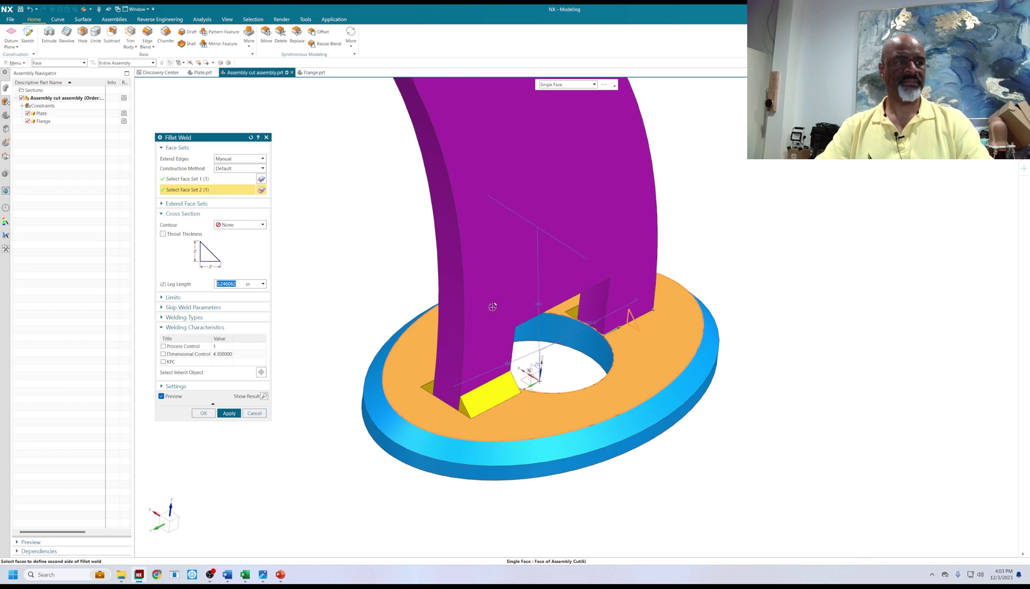
{"action": "left_click", "coordinate": [201, 413]}
{"action": "scroll", "coordinate": [795, 384], "scroll_direction": "down", "scroll_amount": 5}
{"action": "middle_click_drag", "start_coordinate": [780, 383], "coordinate": [512, 252]}
{"action": "middle_click_drag", "start_coordinate": [628, 361], "coordinate": [450, 372]}
{"action": "scroll", "coordinate": [450, 372], "scroll_direction": "up", "scroll_amount": 2}
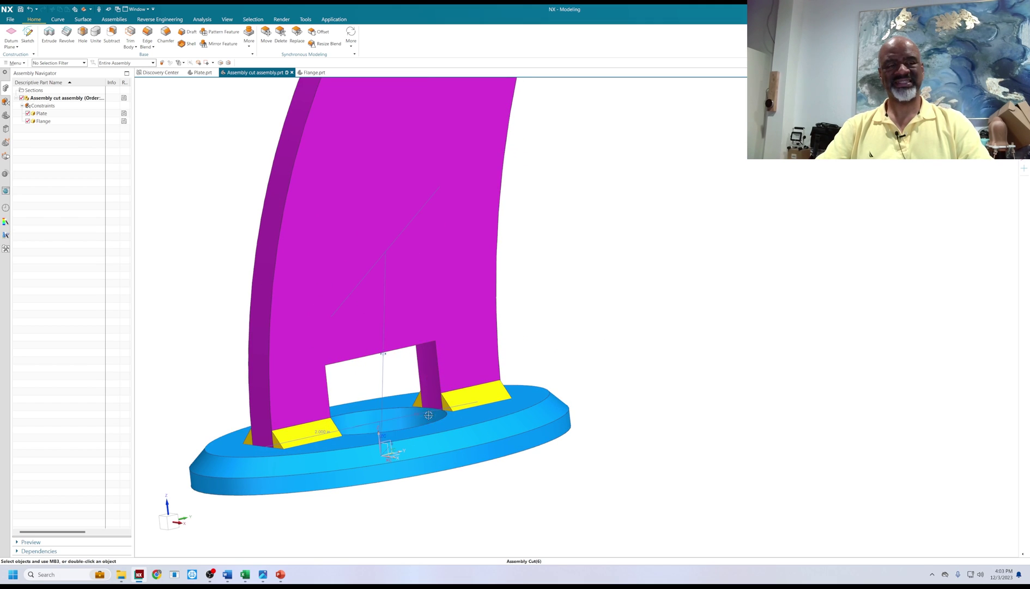
{"action": "scroll", "coordinate": [583, 387], "scroll_direction": "down", "scroll_amount": 4}
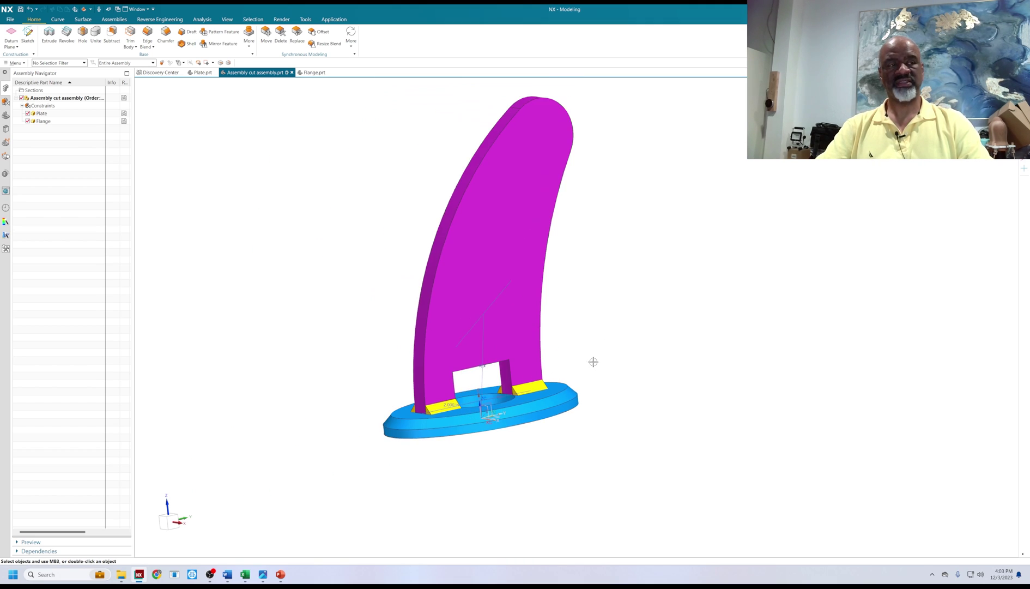
{"action": "mouse_move", "coordinate": [593, 358]}
{"action": "middle_mouse_down"}
{"action": "mouse_move", "coordinate": [581, 370]}
{"action": "mouse_move", "coordinate": [588, 363]}
{"action": "middle_mouse_up"}
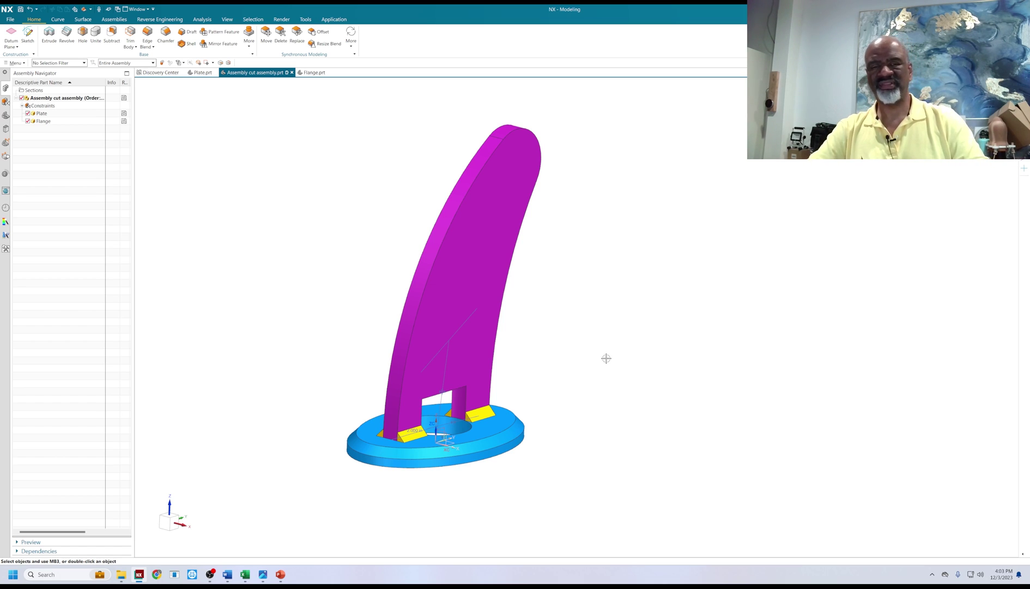
{"action": "scroll", "coordinate": [566, 375], "scroll_direction": "up", "scroll_amount": 2}
{"action": "scroll", "coordinate": [575, 398], "scroll_direction": "down", "scroll_amount": 2}
{"action": "middle_click_drag", "start_coordinate": [566, 400], "coordinate": [517, 403], "text": "shift"}
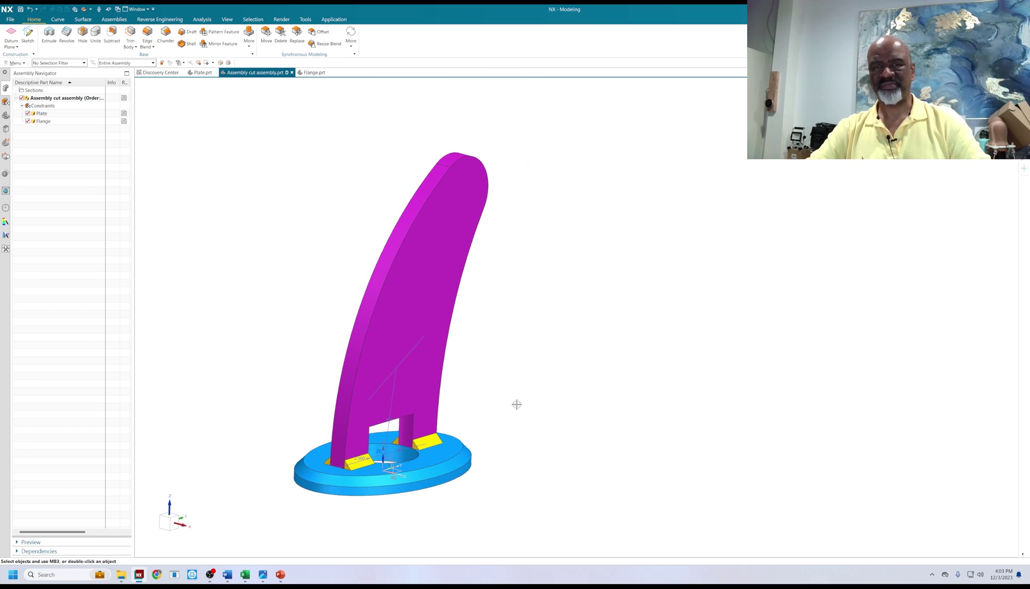